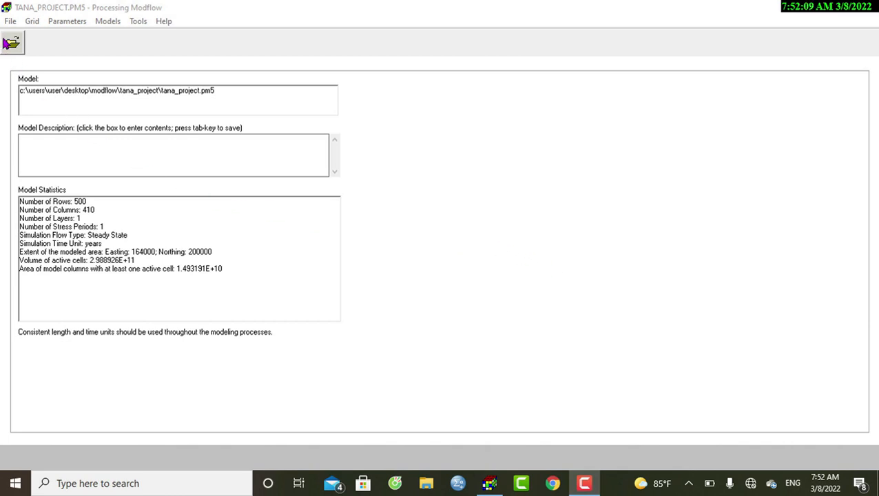
- Open the existing model tana_project.pm5 from the Tana_Project folder
left_click(11, 21)
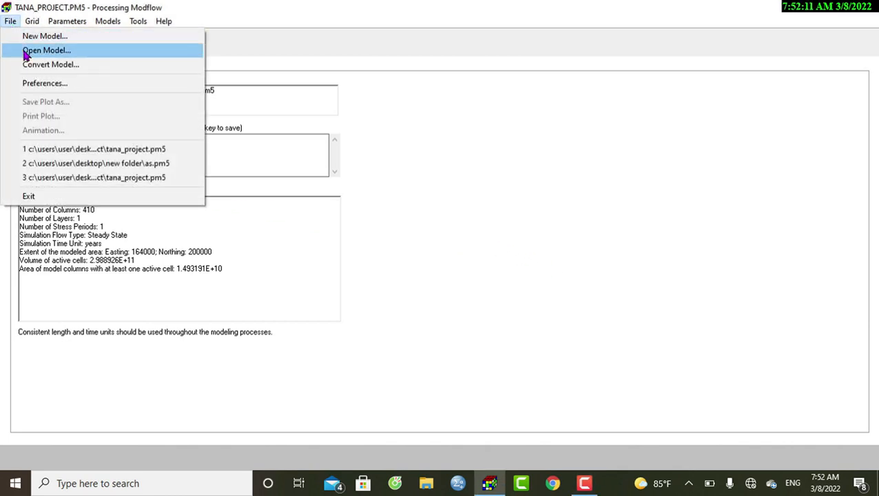
left_click(23, 51)
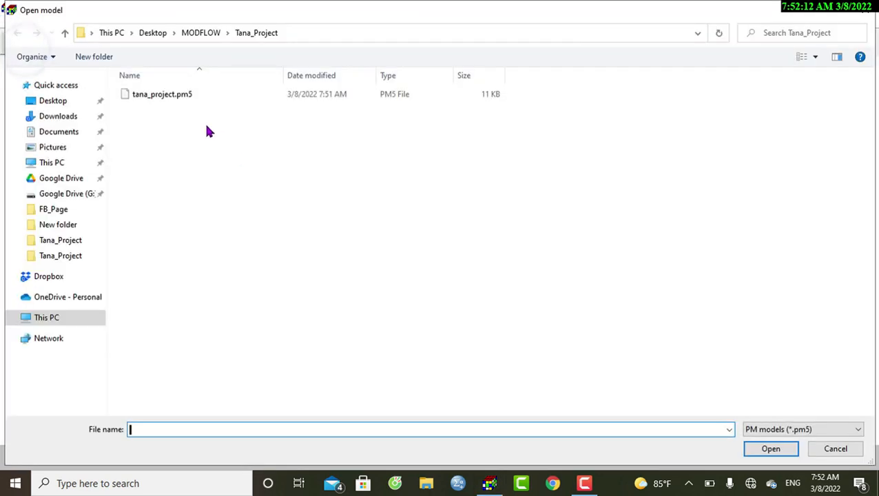
left_click(174, 96)
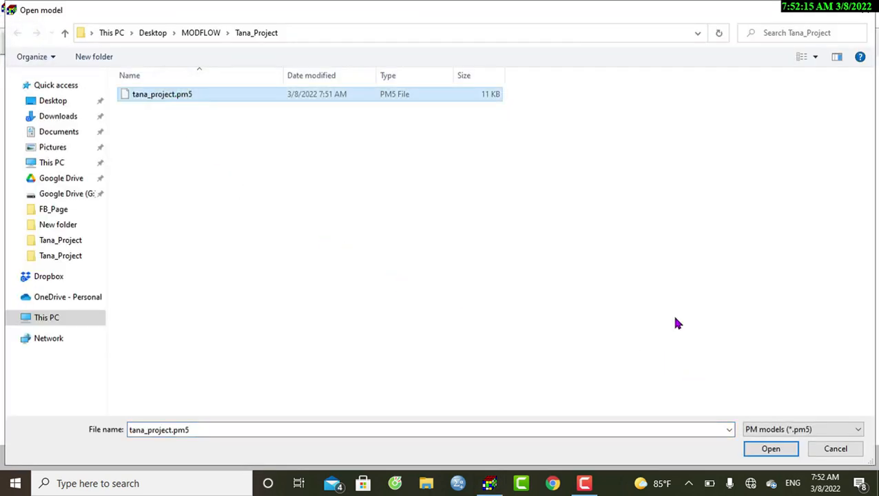
left_click(764, 447)
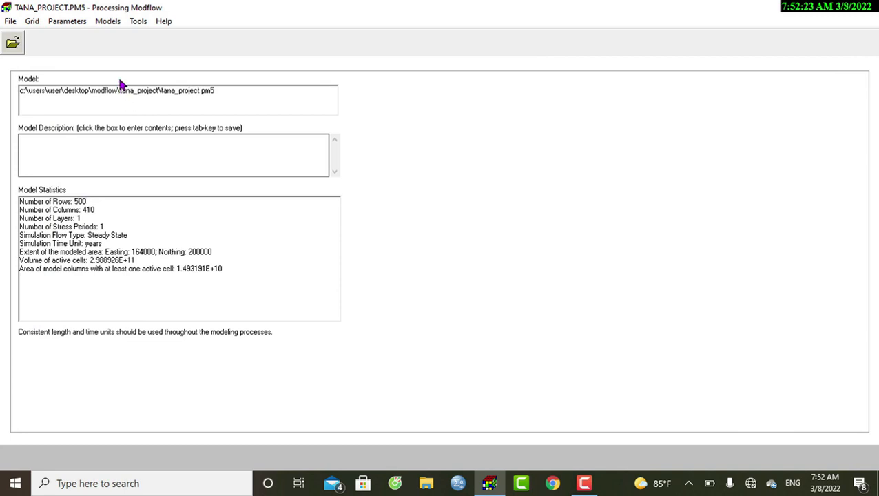
- Open the River flow package of the MODFLOW flow simulation for editing
left_click(107, 26)
mouse_move(261, 37)
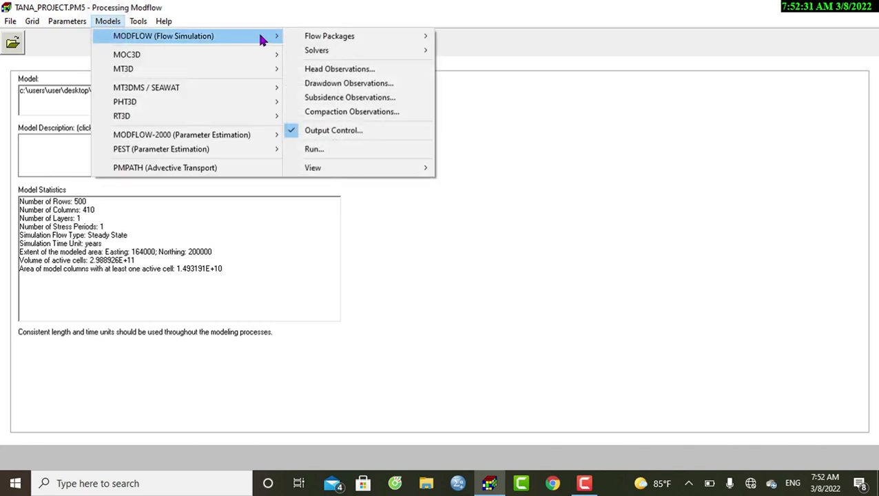
mouse_move(421, 39)
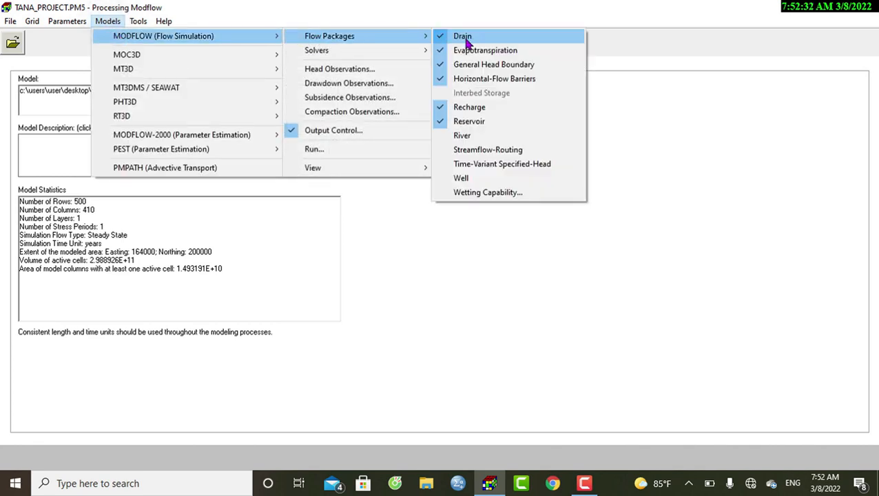
left_click(446, 135)
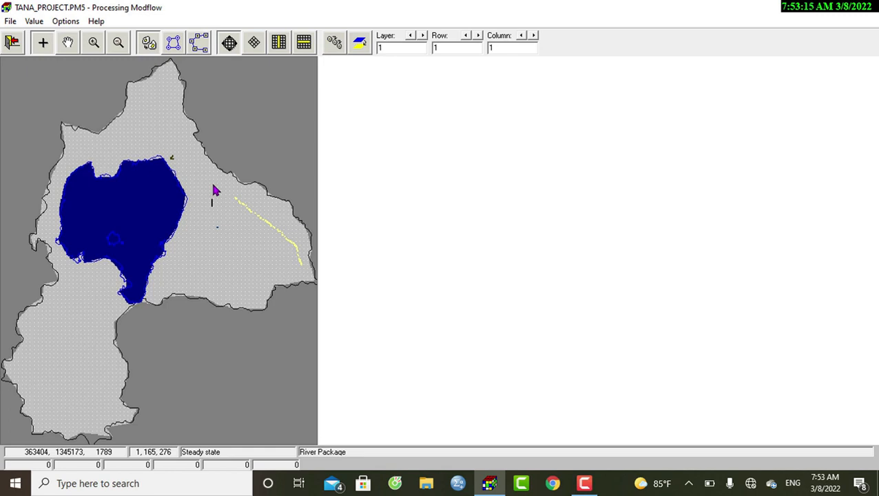
- Inspect the River Package parameters of the current grid cell and close them without entering values
left_click(202, 241)
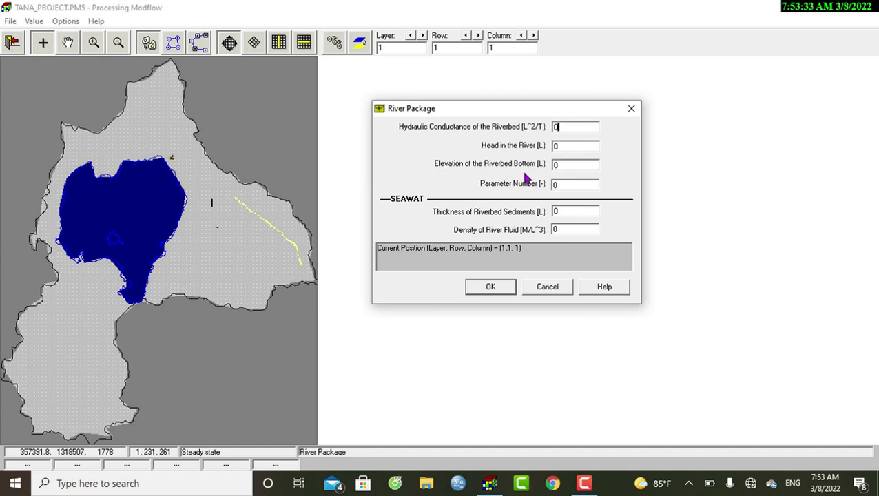
left_click(560, 164)
left_click(631, 108)
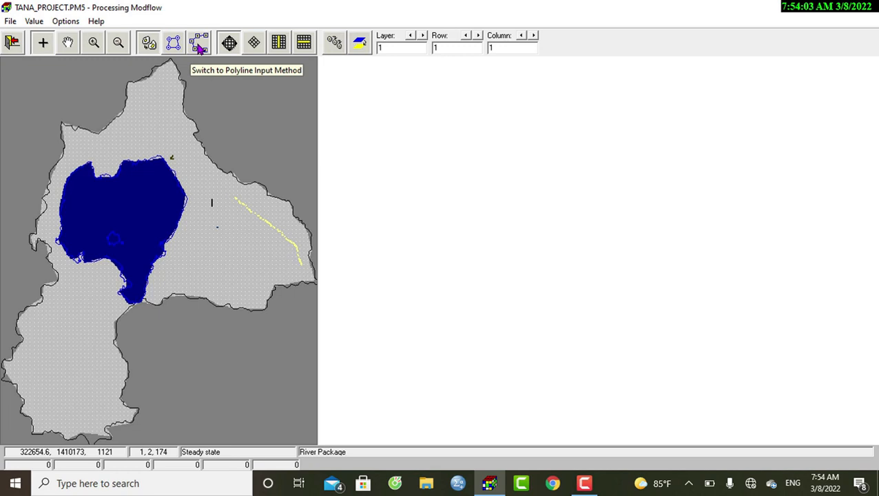
- With the cell-by-cell input method, select the cell at row 92, column 219 and view its River Package parameters
left_click(150, 46)
left_click(171, 133)
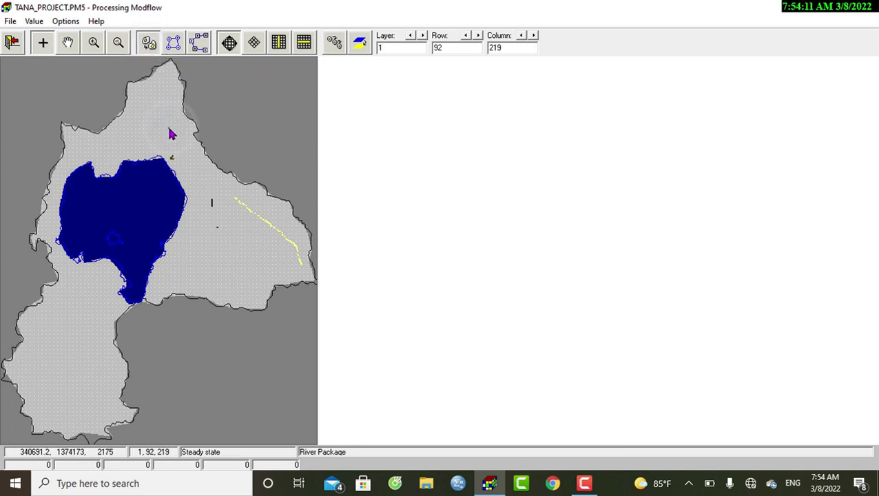
left_click(171, 134)
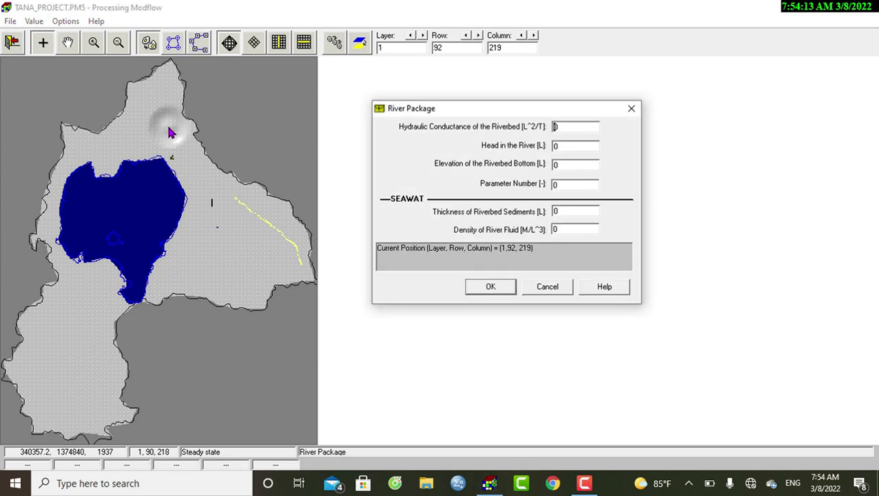
left_click(571, 129)
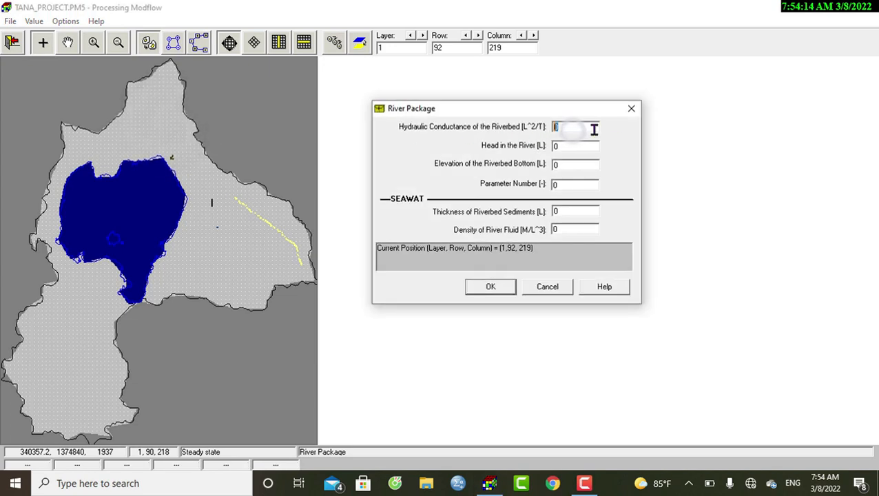
left_click(631, 108)
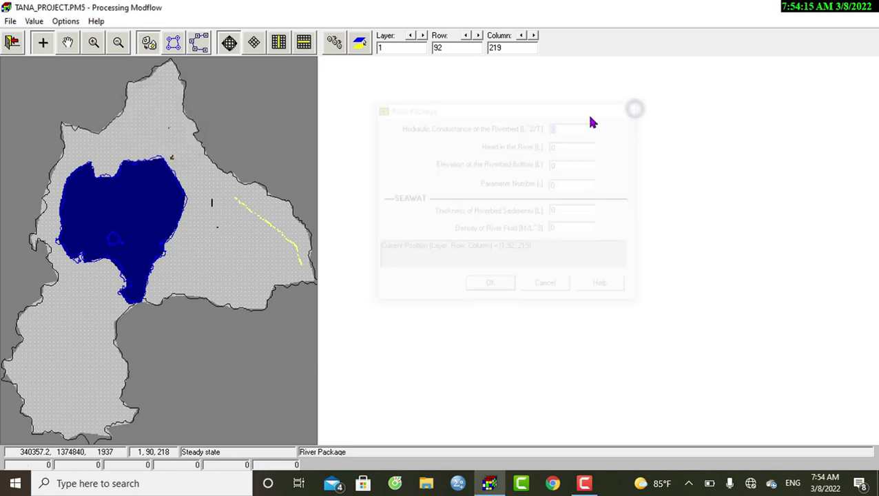
- Switch to the polygon input method and draw a closed seven-vertex polygon on the land east of the lake
left_click(172, 45)
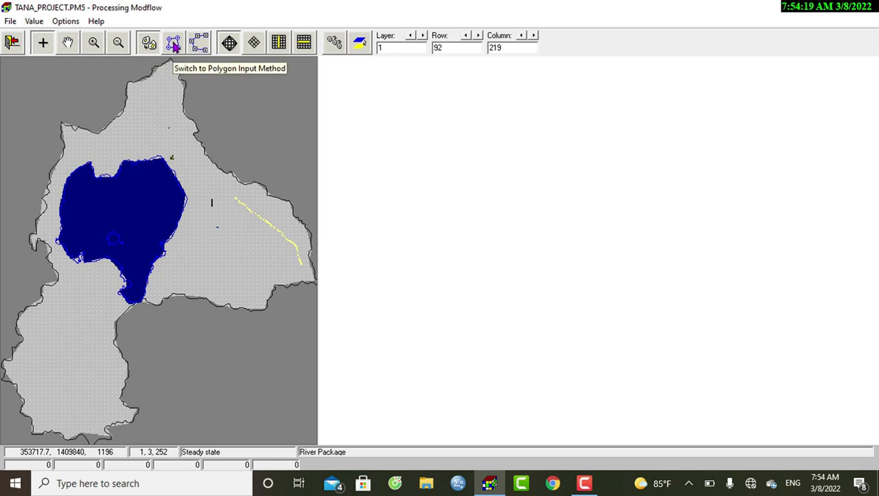
left_click(173, 42)
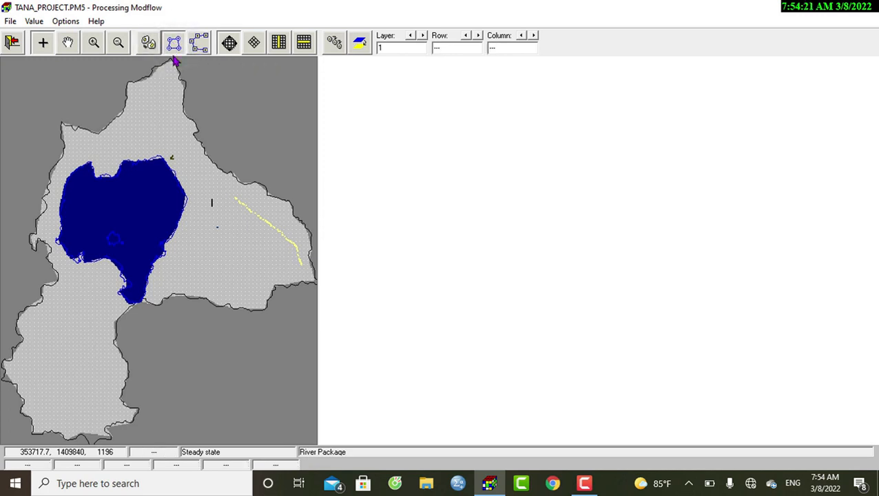
left_click(185, 147)
left_click(235, 195)
left_click(230, 239)
left_click(197, 247)
left_click(190, 215)
left_click(193, 187)
left_click(187, 173)
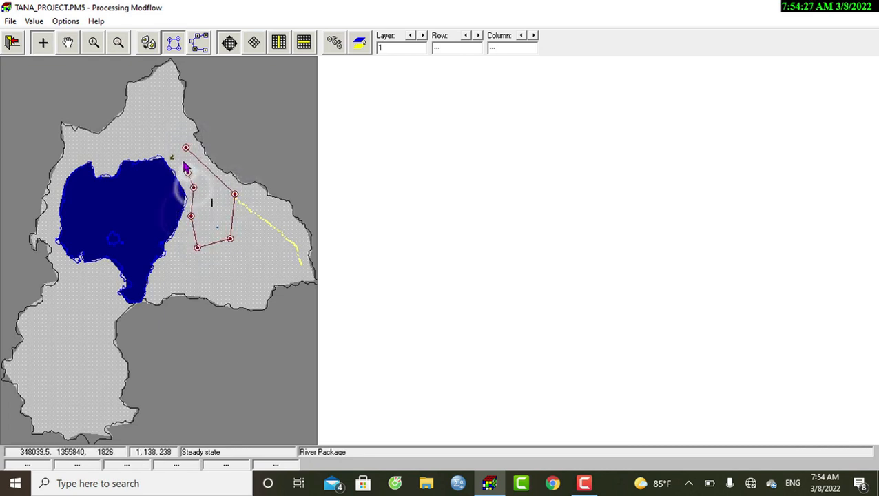
left_click(185, 149)
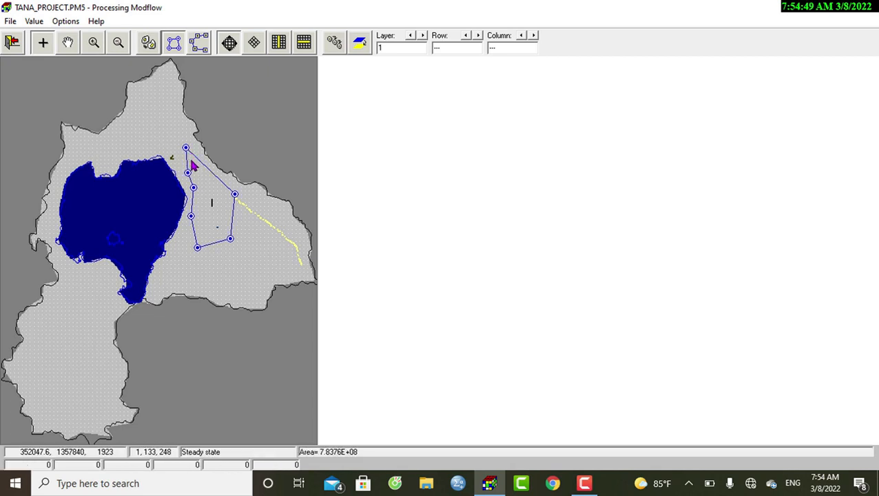
- Review the polygon's riverbed conductance, river head and riverbed bottom elevation fields, close them, and delete the polygon
right_click(194, 166)
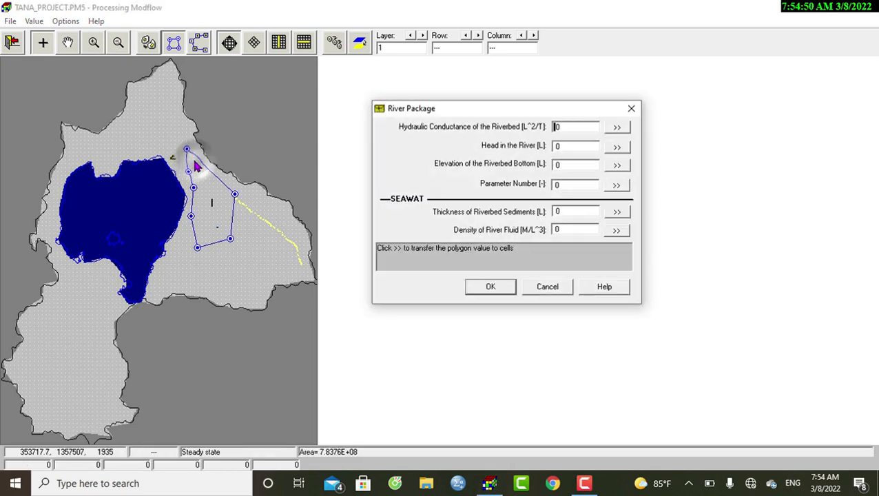
double_click(560, 126)
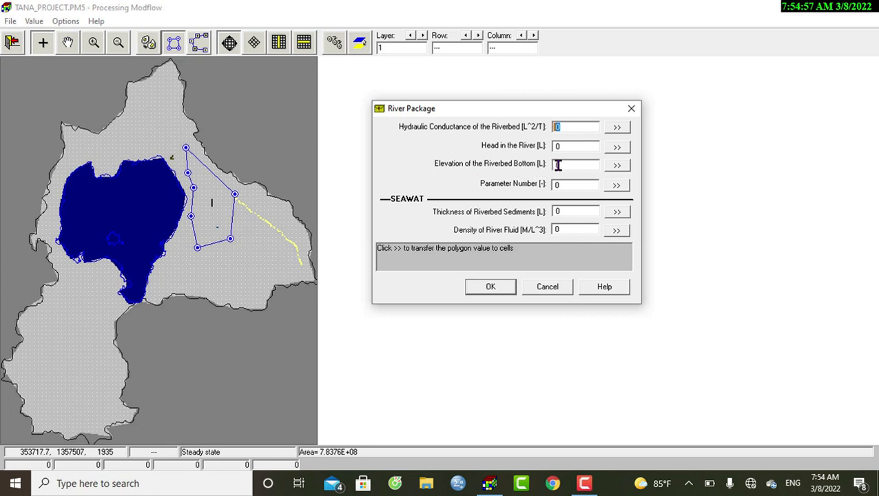
double_click(564, 165)
left_click(578, 126)
left_click(564, 146)
double_click(573, 166)
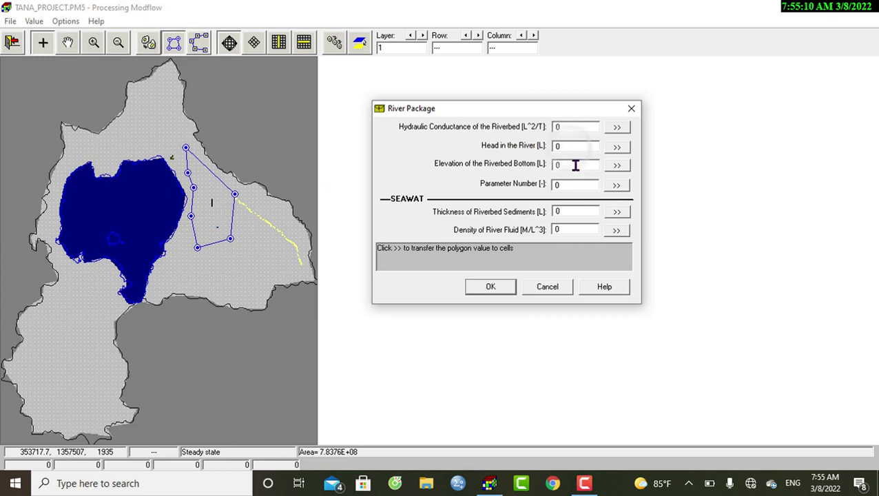
left_click(628, 108)
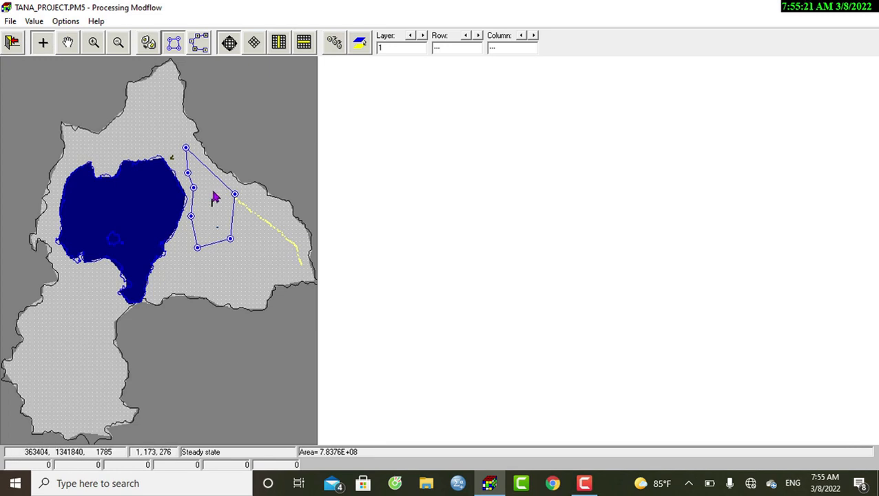
key("Delete")
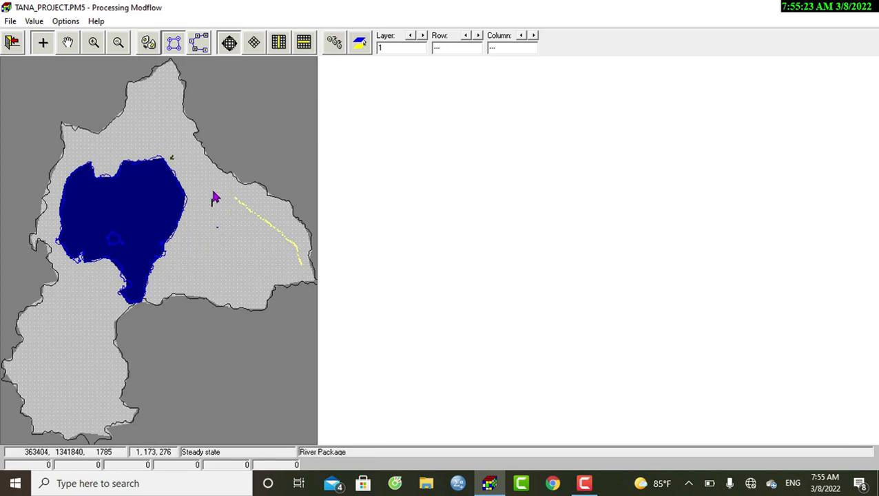
- Switch to the polyline input method and draw a five-vertex river line running southeast across the land east of the lake
left_click(198, 44)
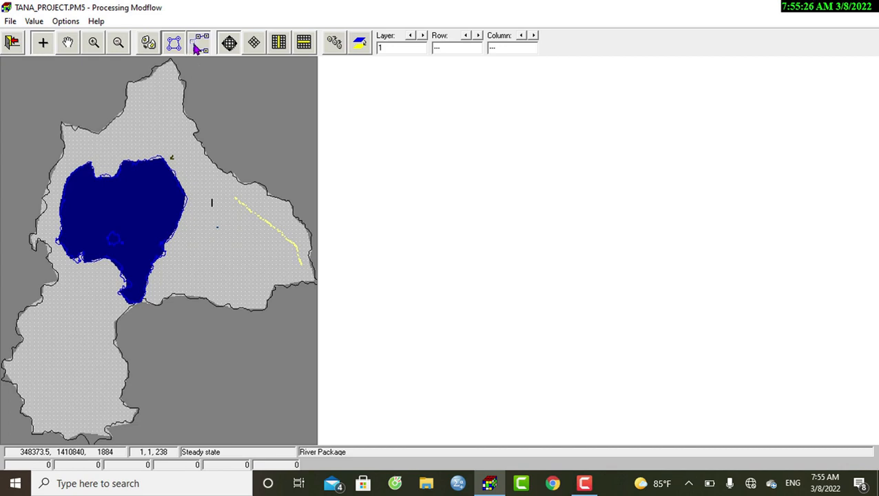
left_click(191, 165)
left_click(205, 178)
left_click(224, 200)
left_click(242, 223)
double_click(251, 238)
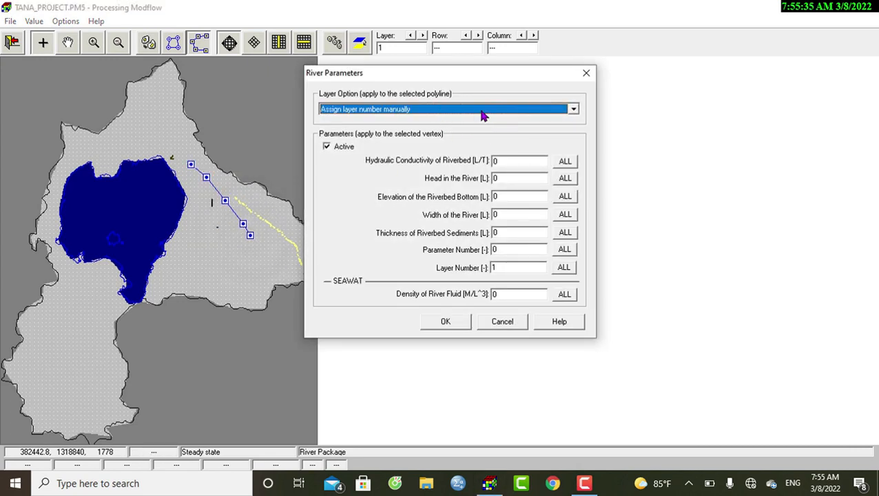
- Review the polyline's river width and riverbed sediment thickness fields, close the River Parameters, and delete the polyline
double_click(507, 215)
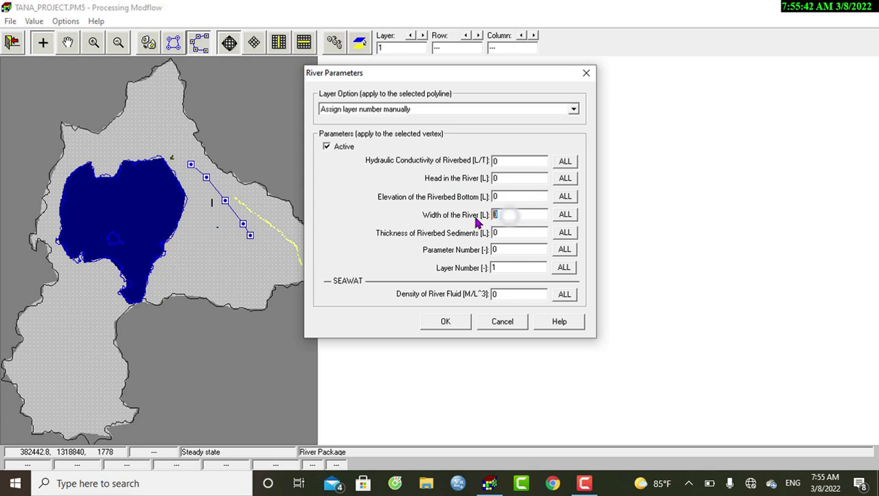
double_click(508, 233)
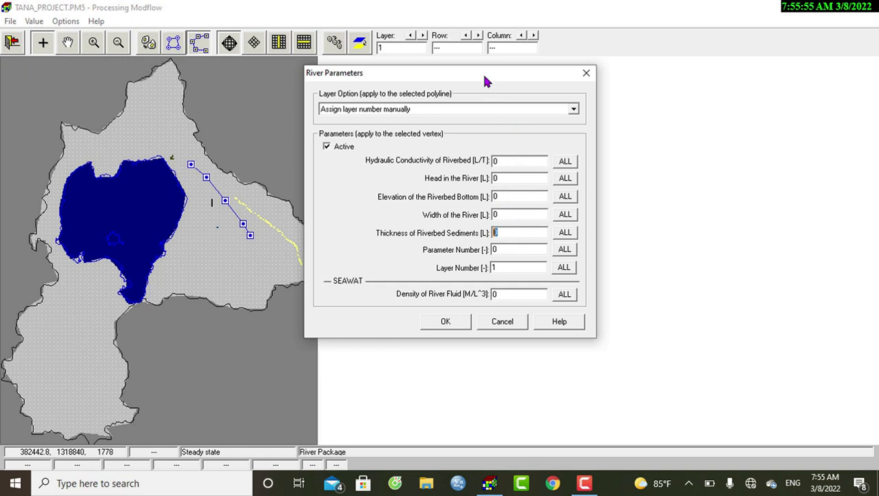
left_click_drag(485, 81, 517, 85)
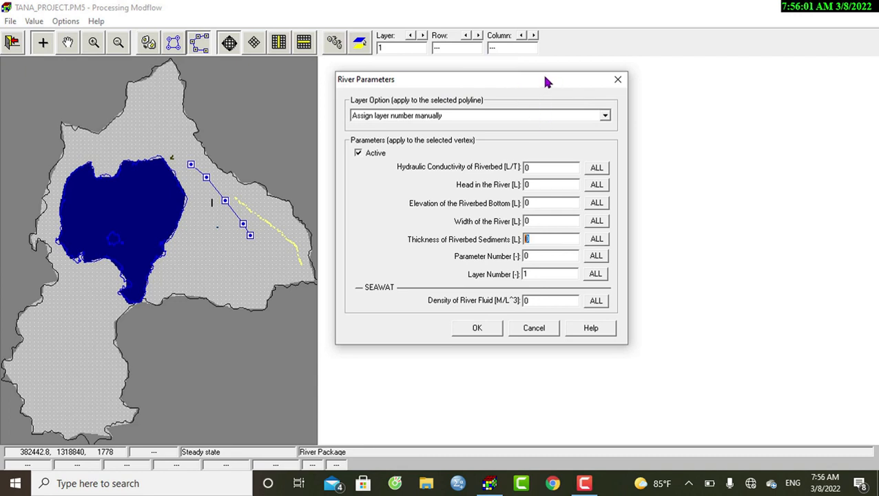
left_click(616, 81)
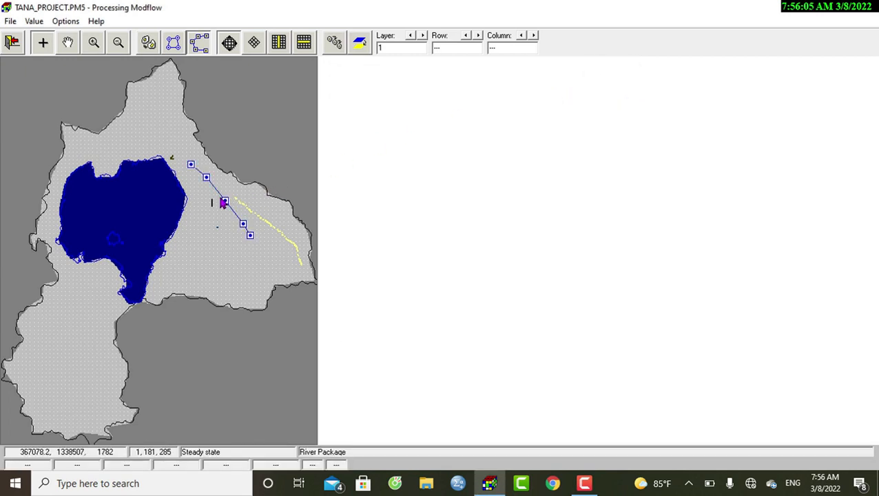
key("Delete")
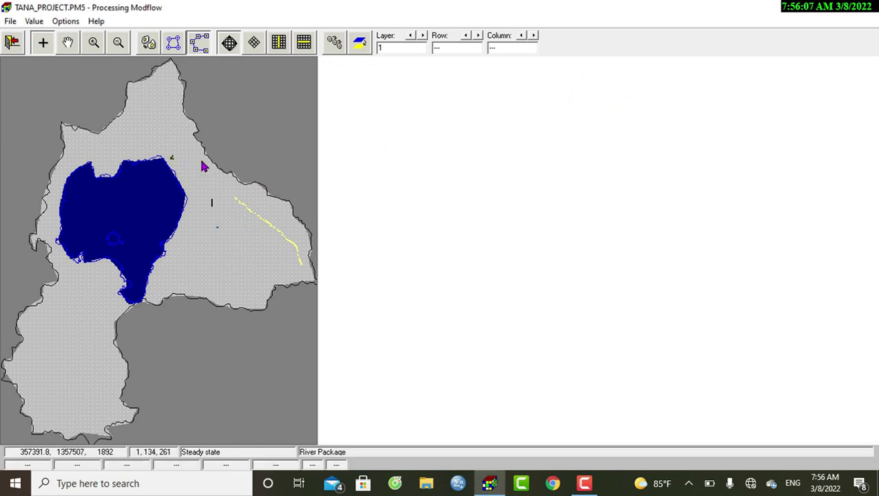
left_click(198, 223)
left_click(213, 226)
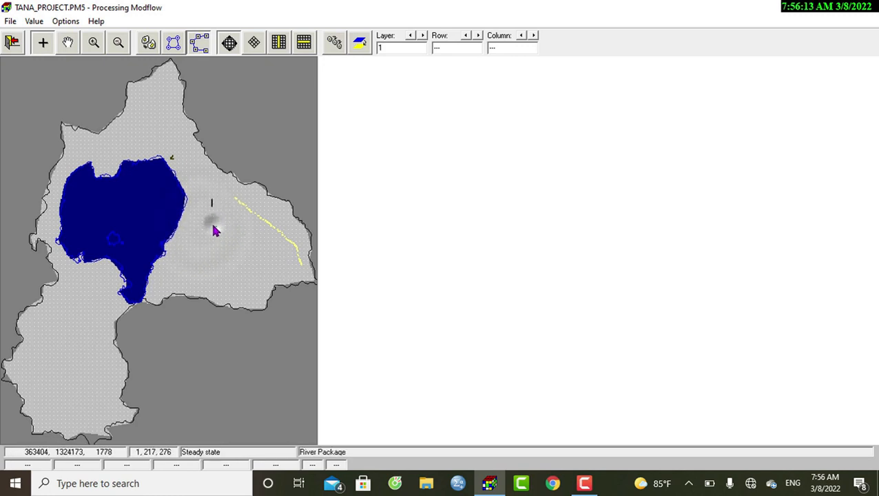
left_click(236, 237)
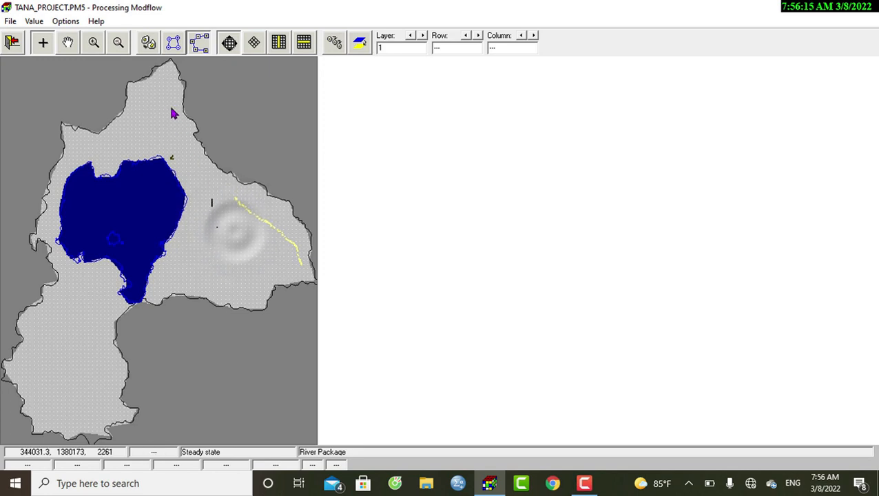
- Return to cell-by-cell input and review the river head and riverbed bottom elevation fields of the cell at row 92, column 219
left_click(148, 45)
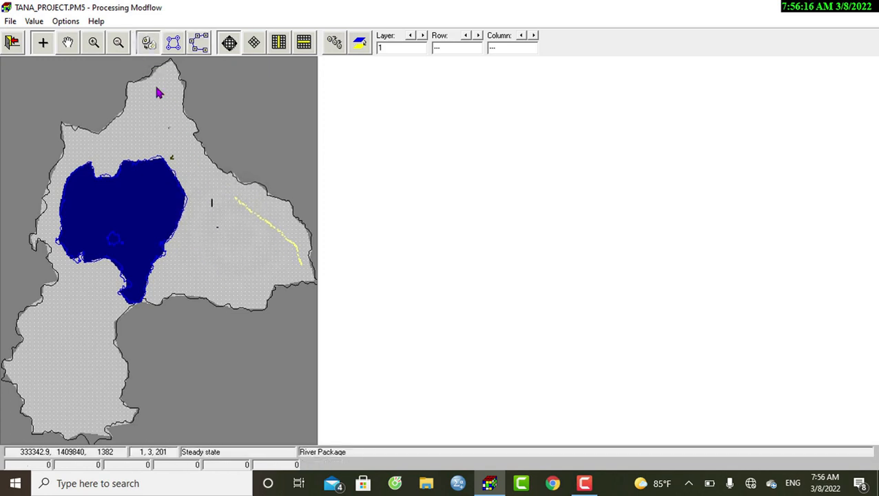
left_click(208, 226)
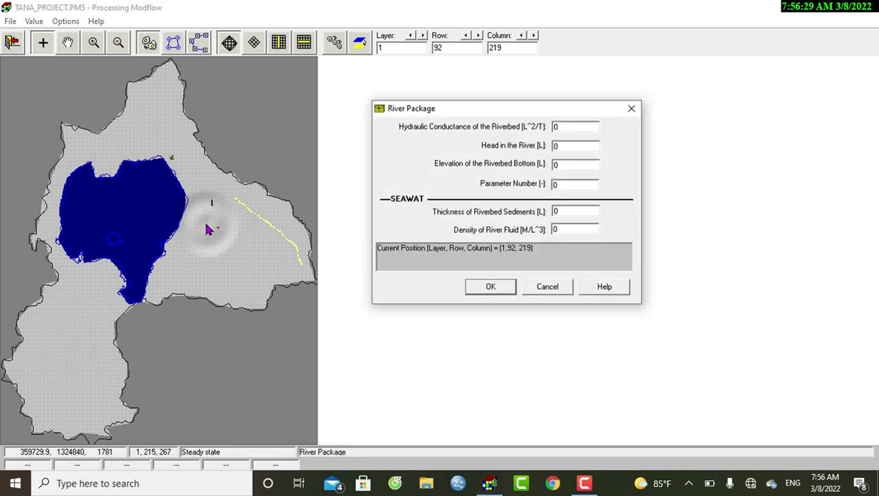
double_click(569, 145)
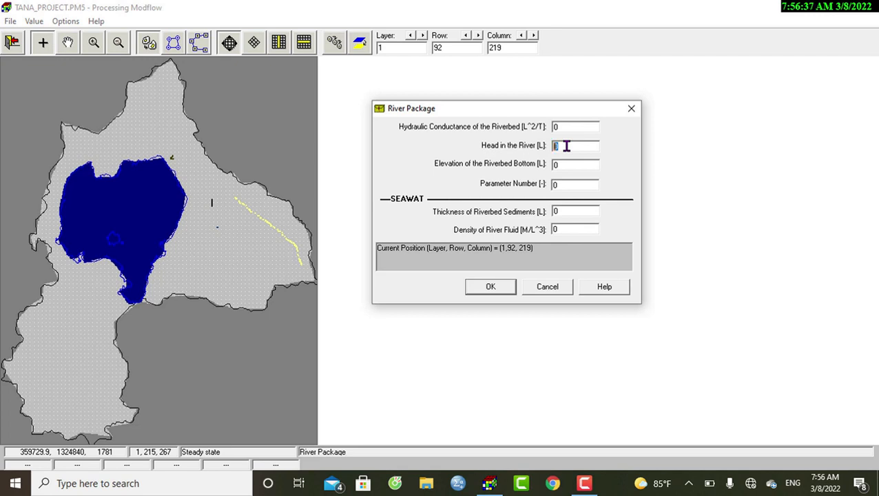
left_click(573, 166)
left_click(562, 145)
double_click(563, 146)
double_click(562, 166)
double_click(562, 146)
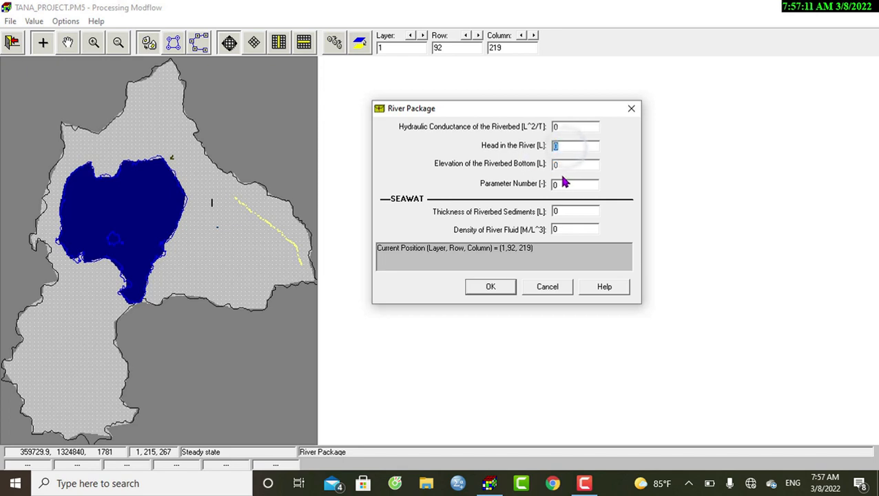
left_click(630, 108)
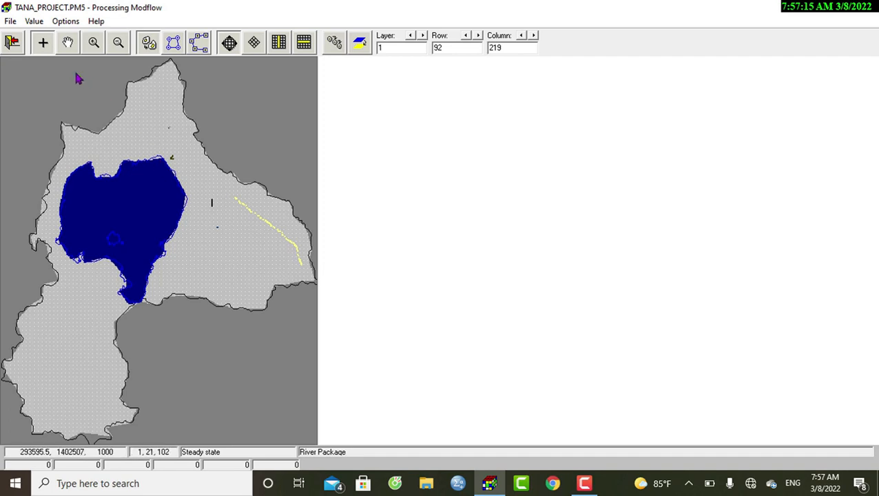
- Load the l_tanatop file into the Head in the River matrix with the Replace option and accept the matrix
left_click(34, 22)
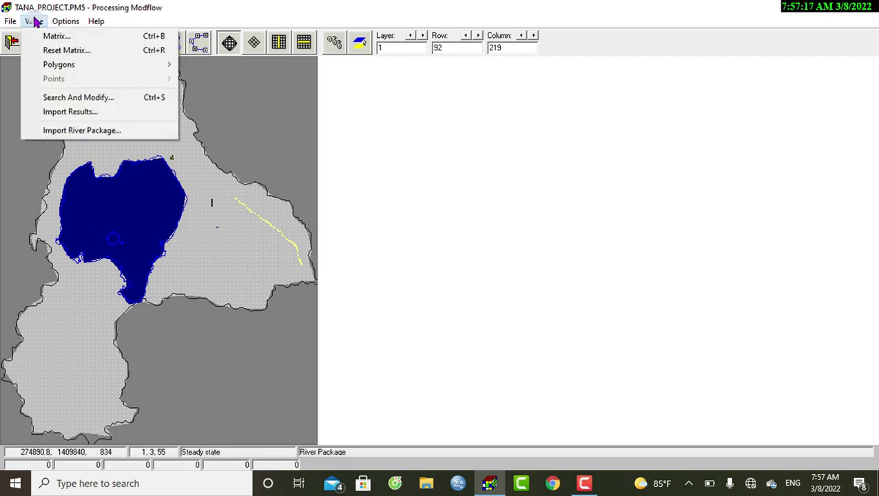
left_click(48, 35)
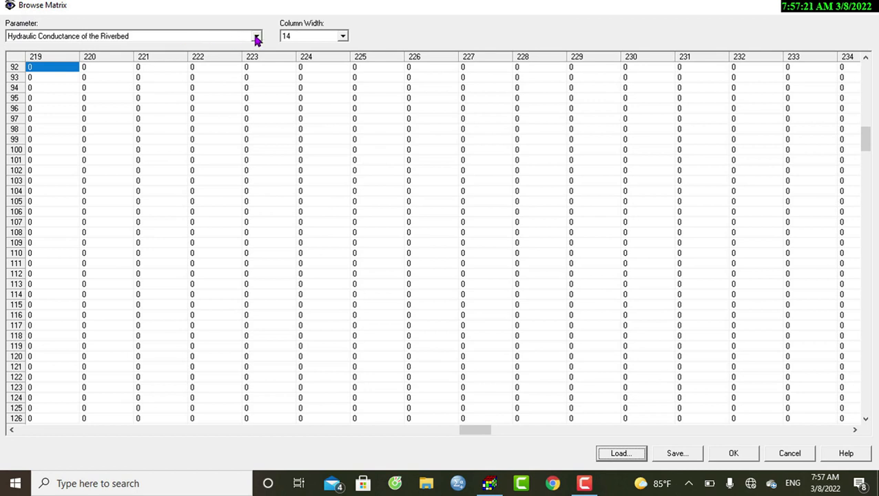
left_click(256, 38)
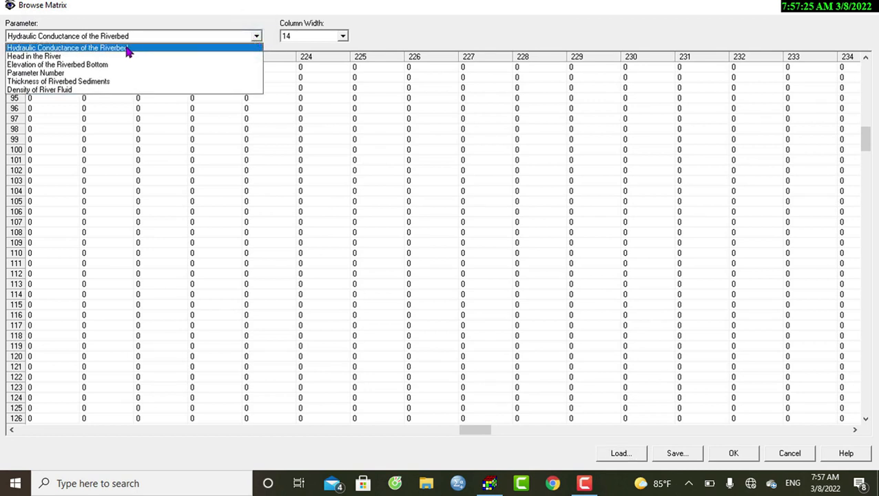
left_click(56, 58)
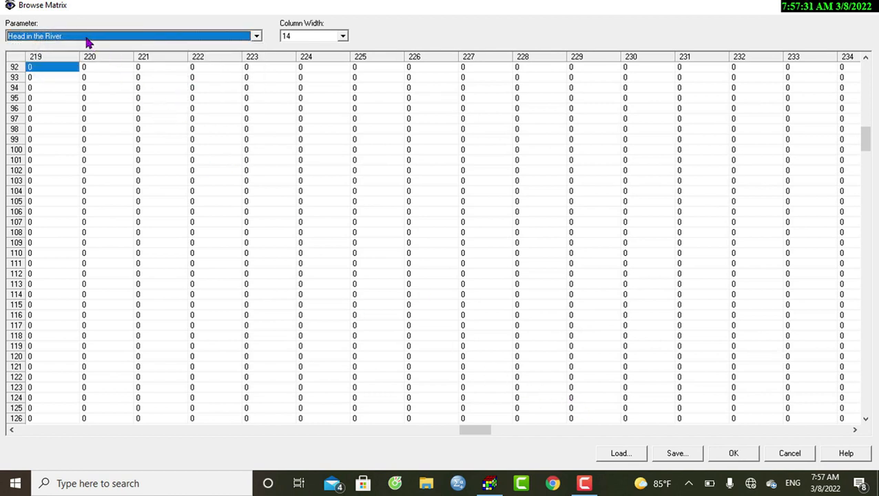
left_click(611, 455)
left_click(528, 218)
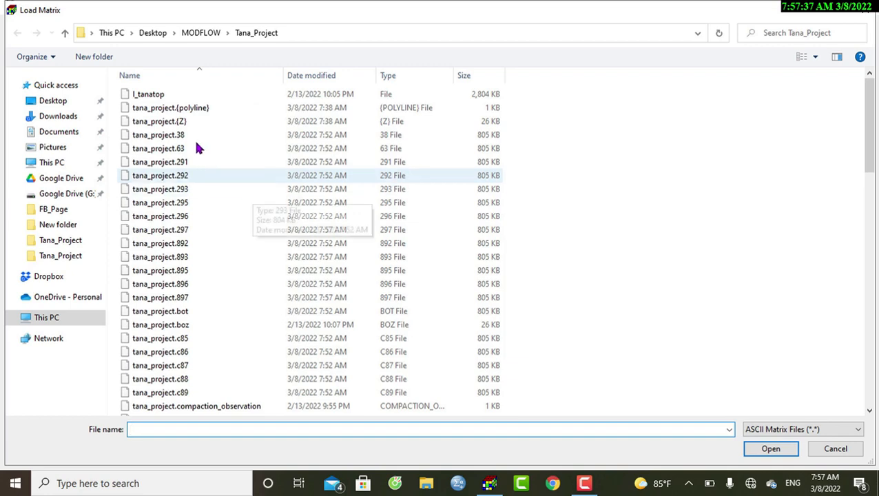
left_click(181, 93)
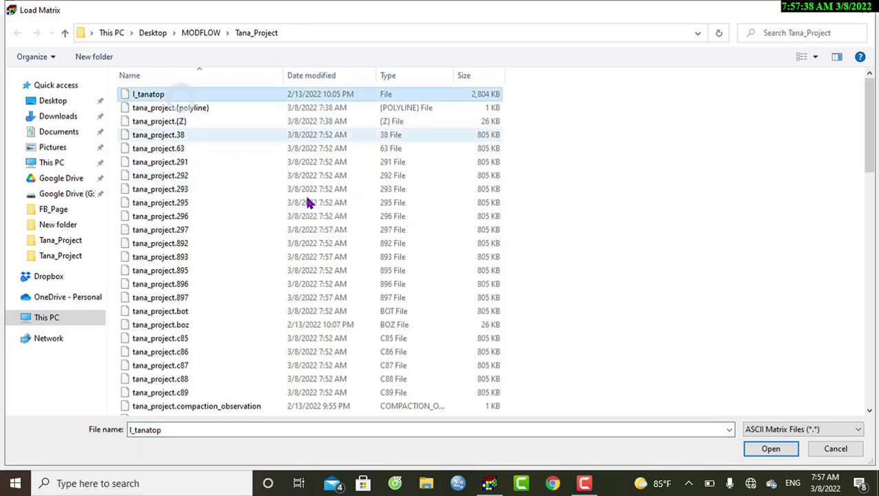
left_click(769, 449)
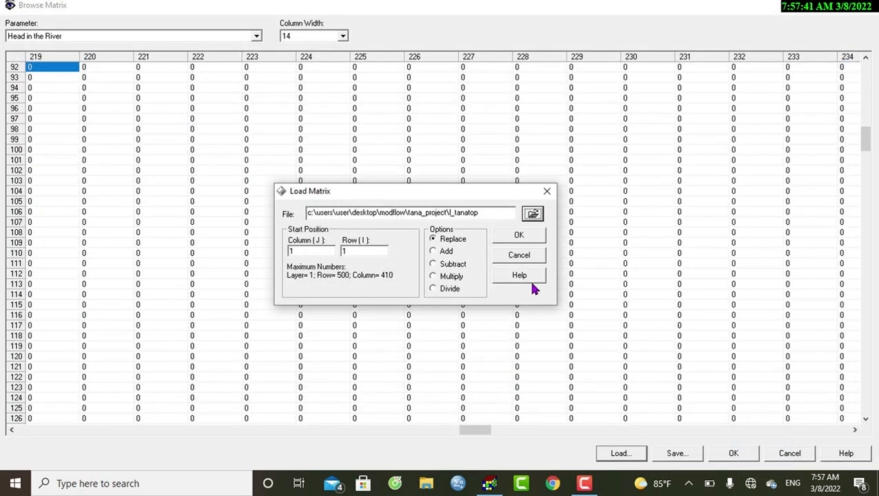
left_click(515, 236)
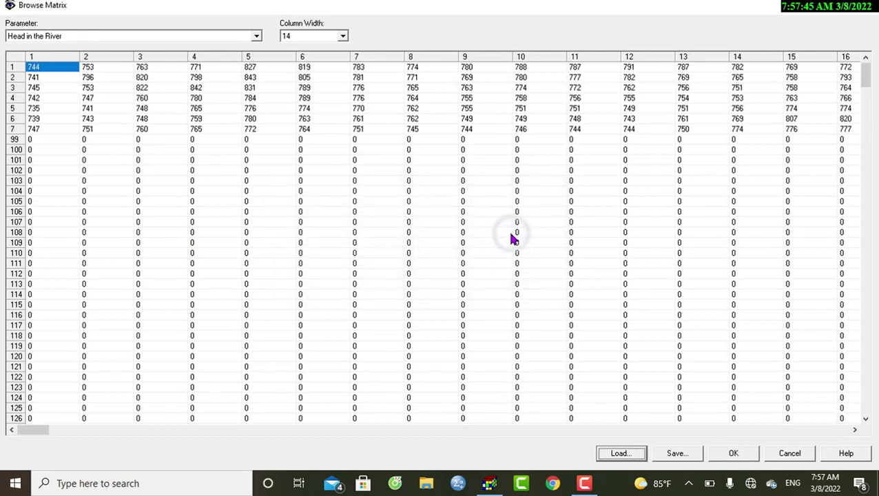
left_click_drag(29, 427, 611, 424)
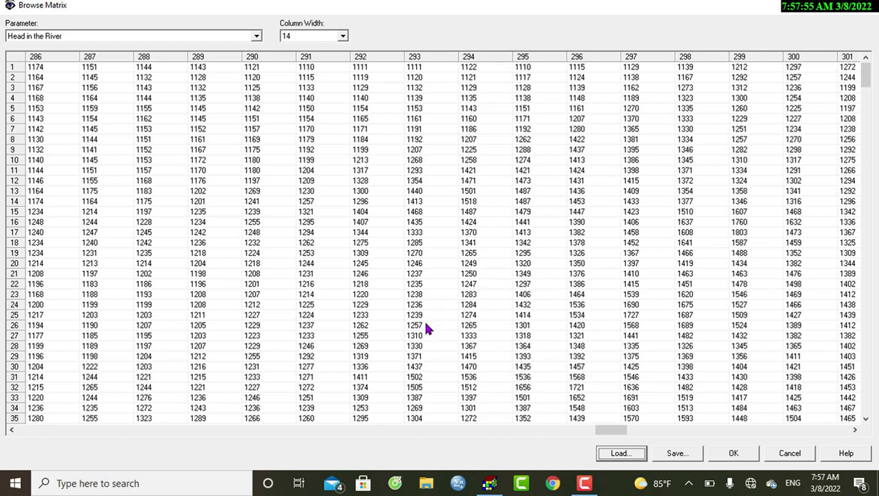
left_click(734, 453)
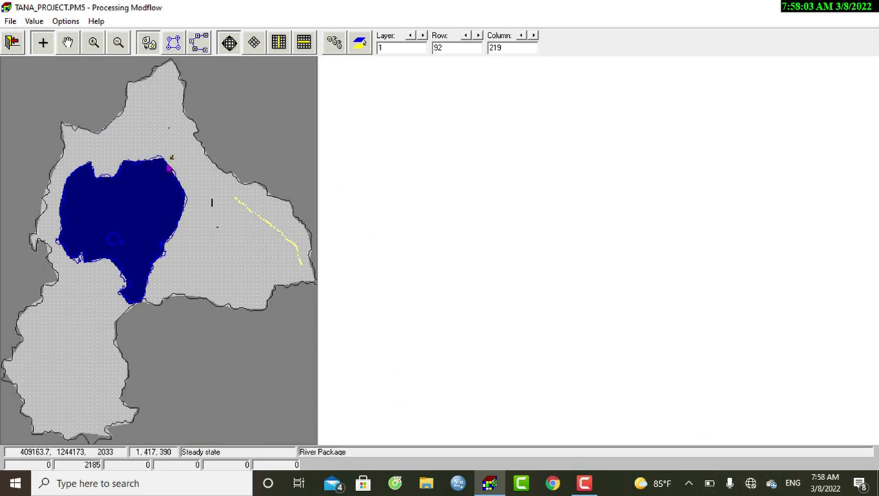
- Set up Search And Modify for Head in the River with the first range active, coloured green, and a maximum of 4000
left_click(34, 21)
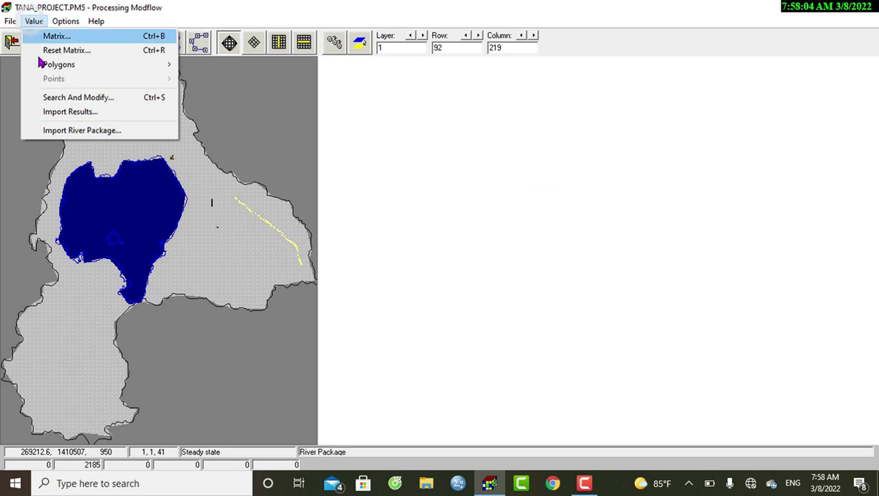
left_click(61, 97)
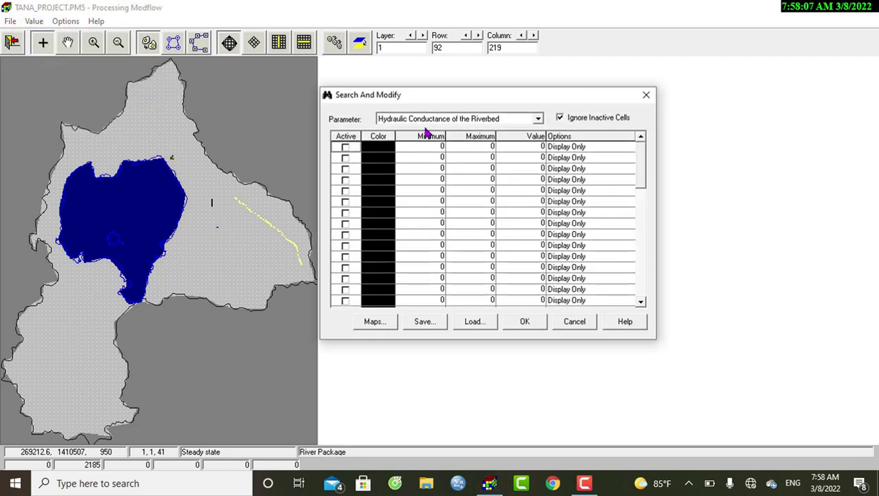
left_click(427, 120)
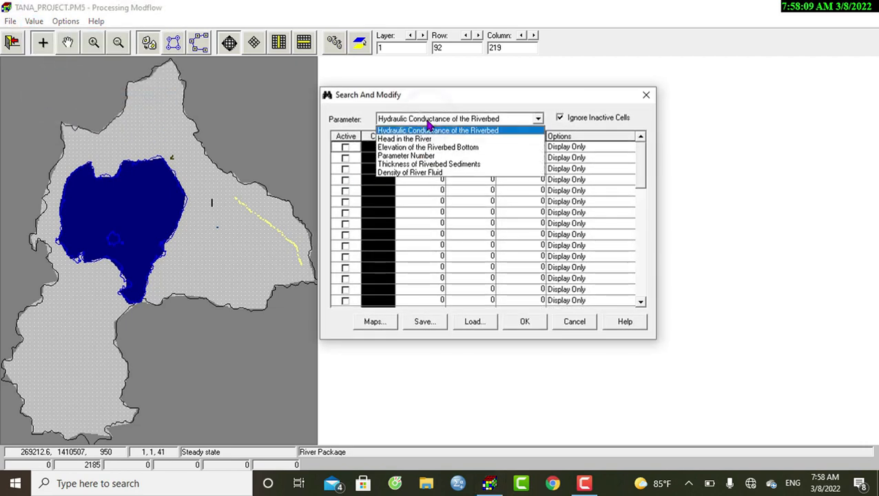
left_click(424, 139)
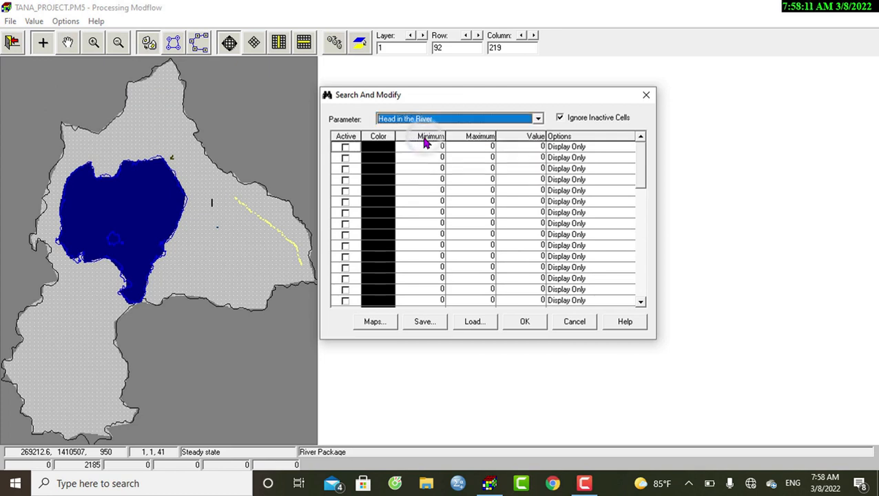
left_click(427, 120)
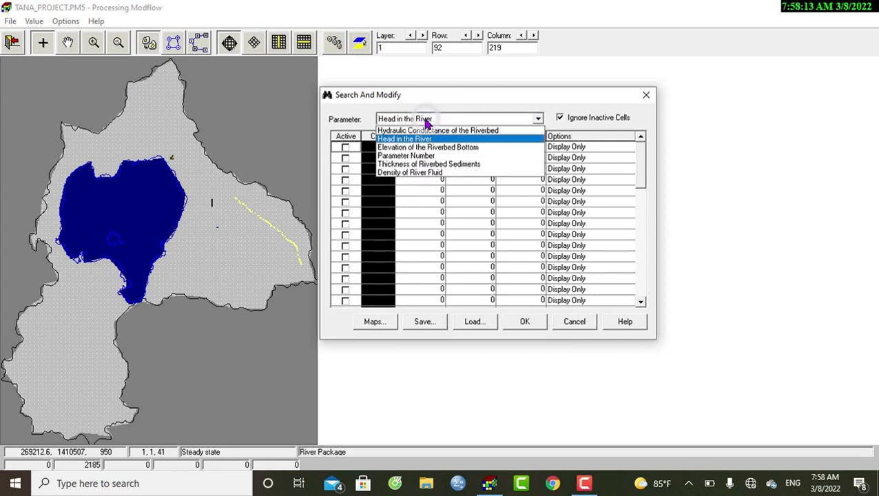
left_click(345, 148)
left_click(345, 148)
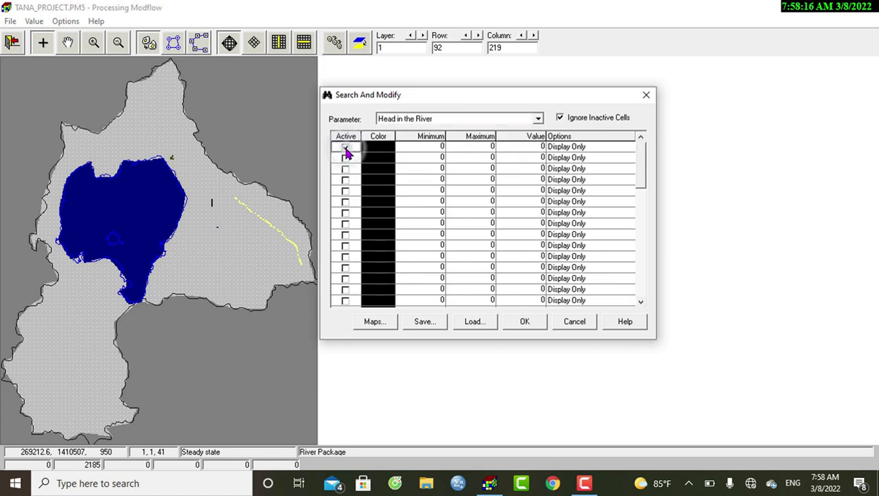
left_click(389, 147)
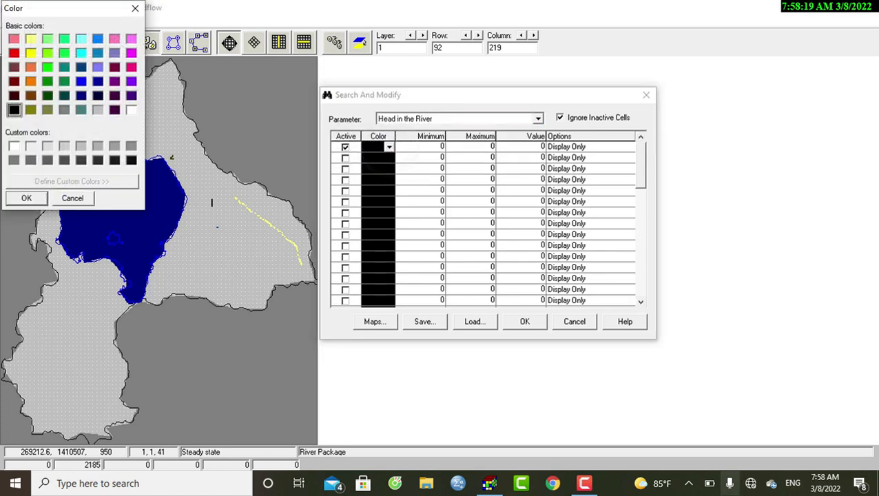
left_click(65, 53)
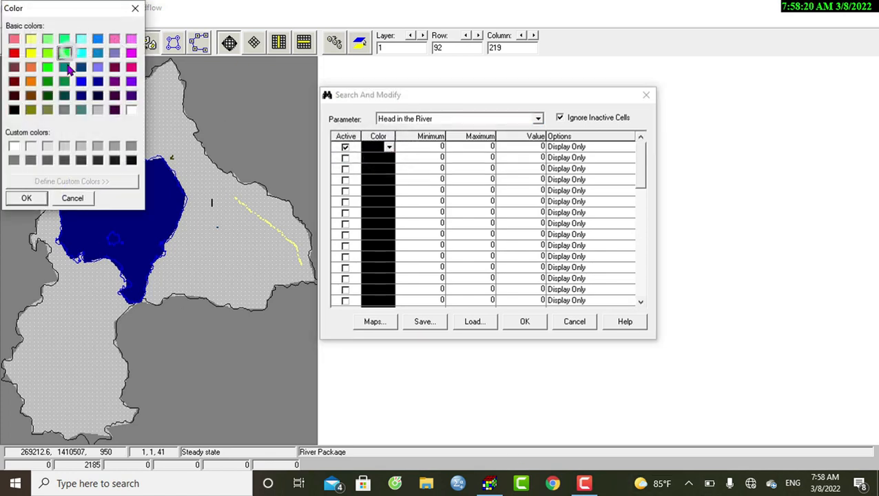
left_click(28, 197)
left_click(487, 148)
type("4000")
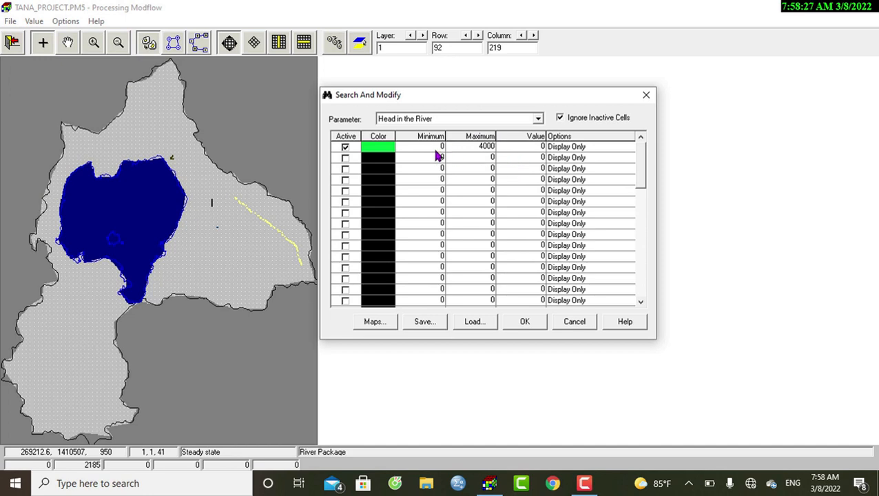
- Give the active search range a value of -1 with the Add option and apply it to the river heads
left_click(436, 147)
left_click(544, 147)
left_click(628, 148)
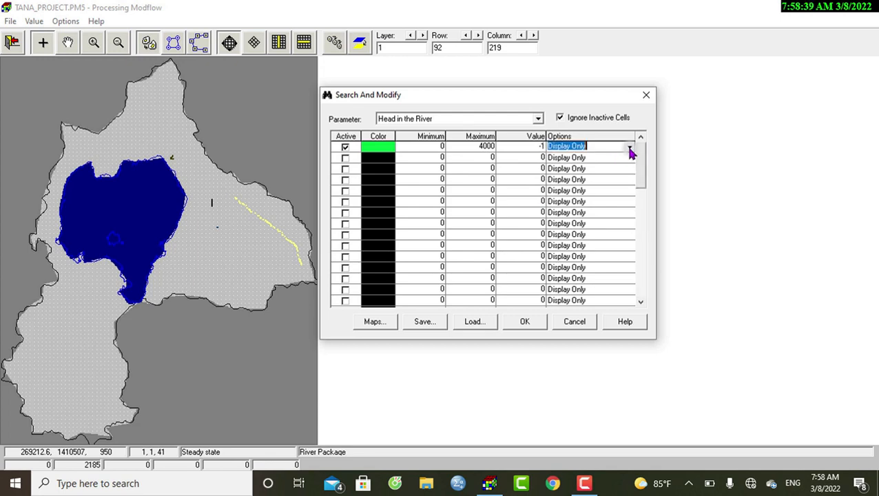
left_click(630, 149)
left_click(553, 174)
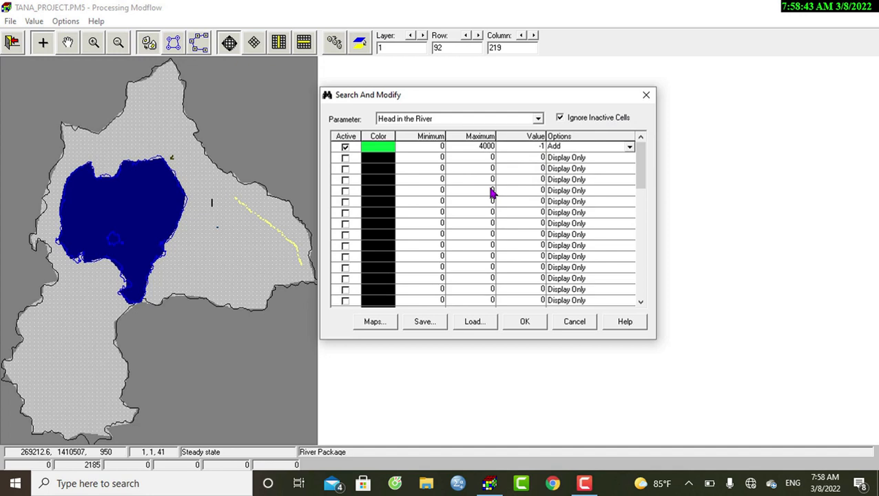
left_click(525, 322)
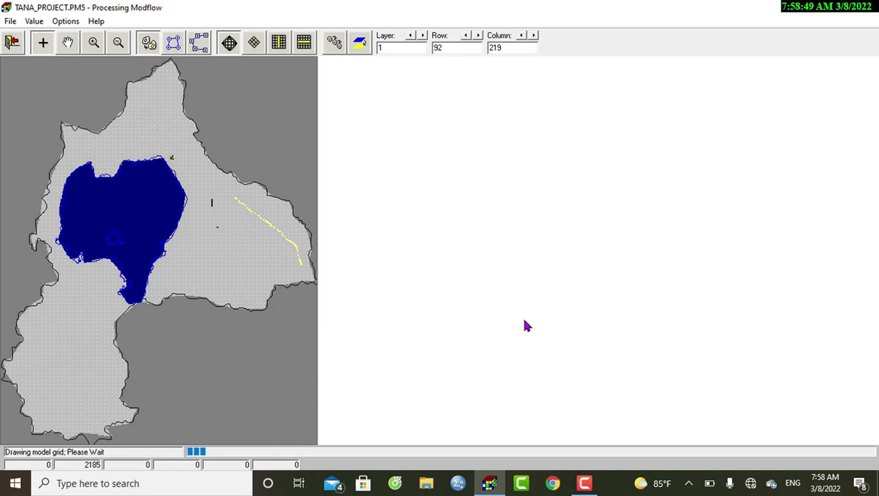
- Open the River Package values of the cell at row 92, column 219 and check its river head
left_click(213, 229)
left_click_drag(584, 149, 499, 152)
left_click(576, 146)
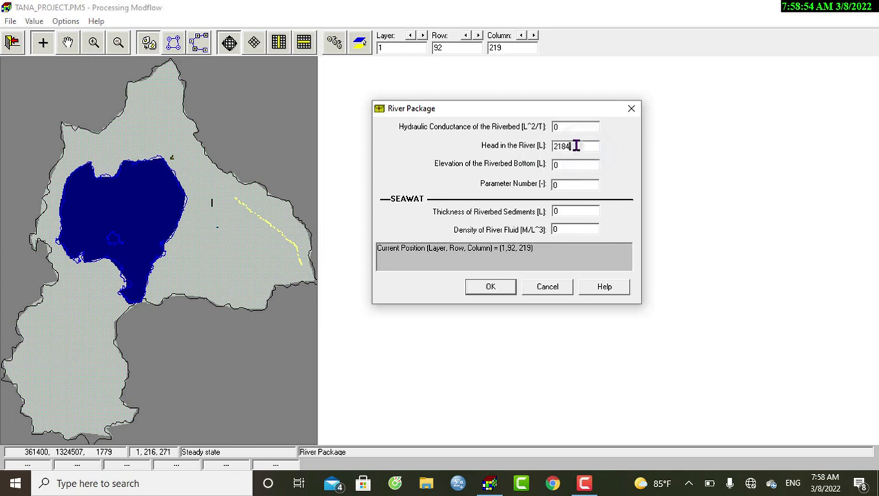
left_click_drag(556, 146, 587, 149)
left_click(587, 149)
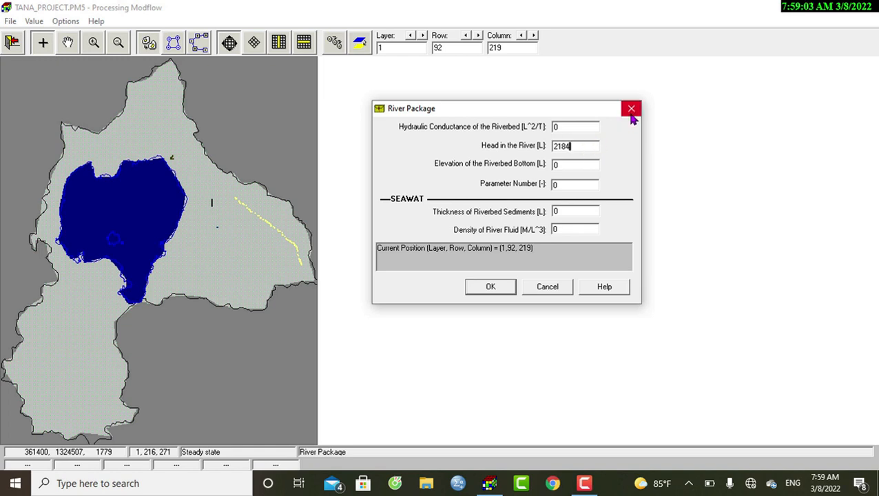
- Clear the cell's riverbed bottom elevation field, and close the cell values without saving
left_click(569, 163)
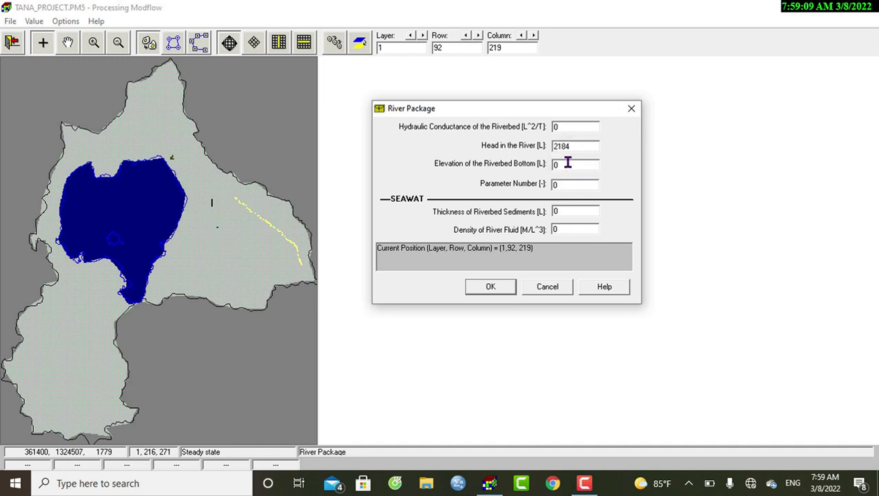
left_click_drag(568, 164, 553, 164)
left_click(566, 165)
double_click(566, 165)
double_click(577, 164)
left_click(584, 169)
left_click_drag(573, 166, 486, 172)
key("BackSpace")
left_click(631, 108)
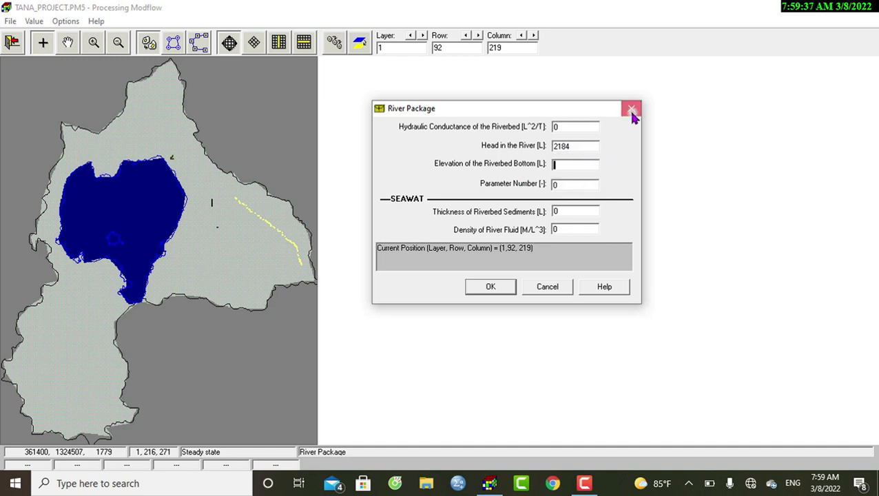
left_click(34, 22)
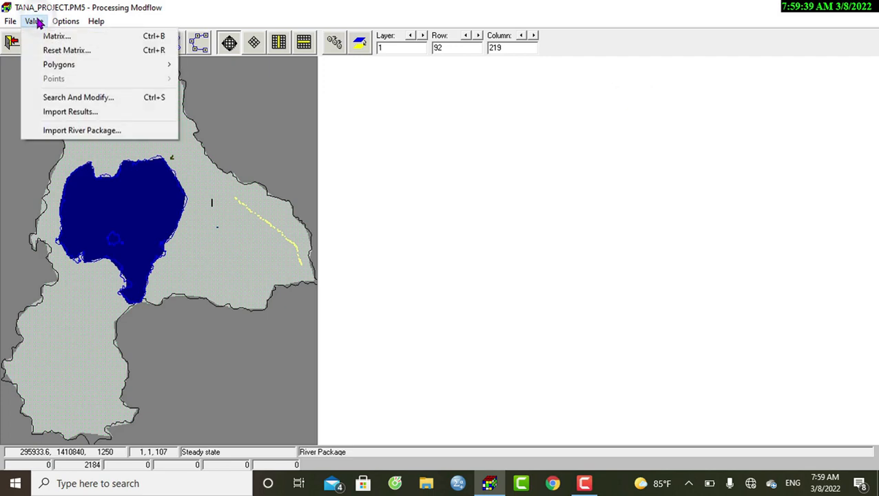
left_click(50, 38)
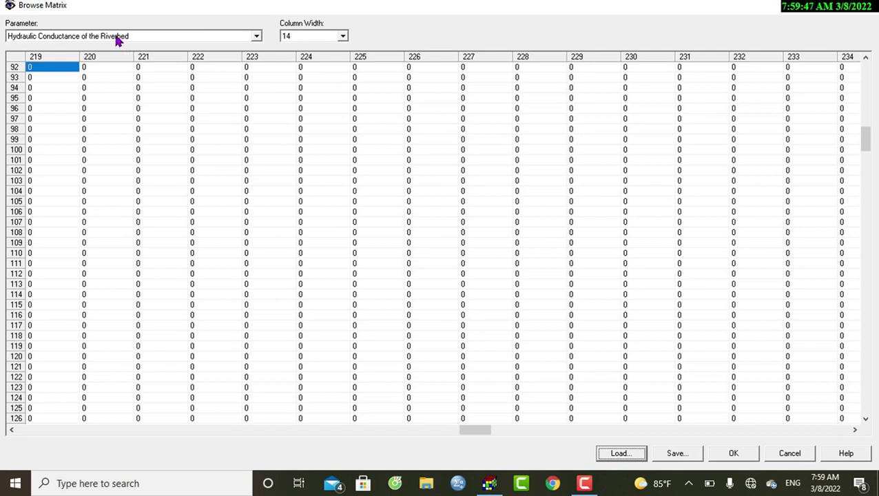
left_click(116, 38)
left_click(116, 38)
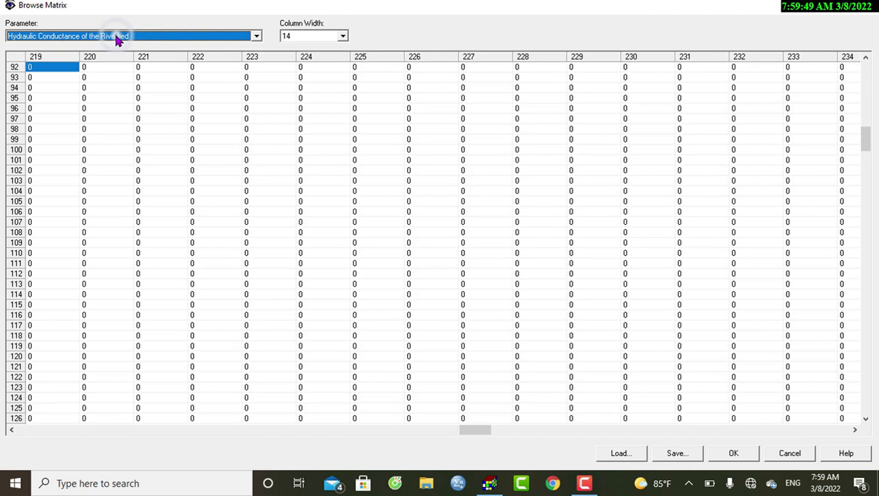
left_click(857, 9)
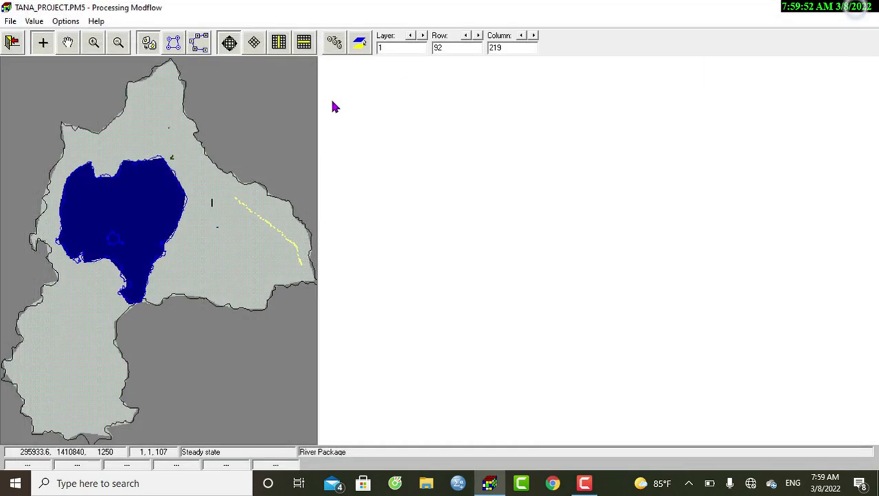
- Load the l_tanatop matrix file from Tana_Project into the Elevation of the Riverbed Bottom matrix, using Replace from column 1, row 1
left_click(35, 22)
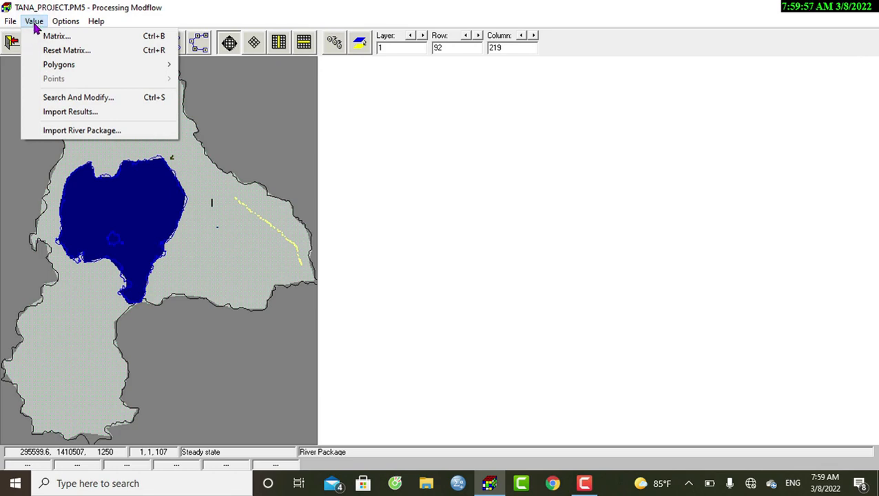
left_click(43, 35)
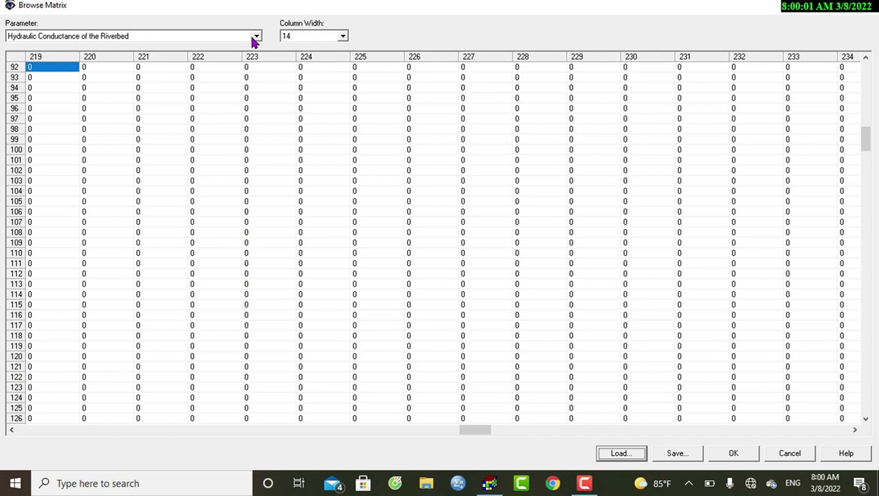
left_click(254, 37)
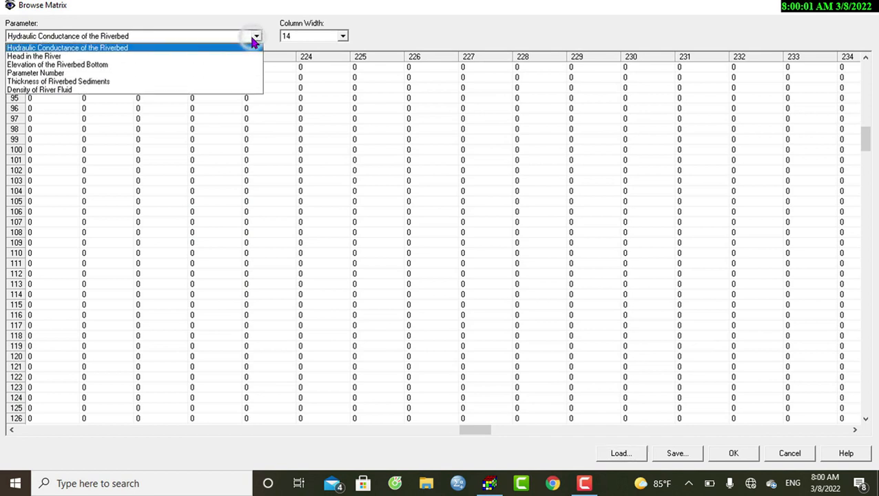
left_click(59, 65)
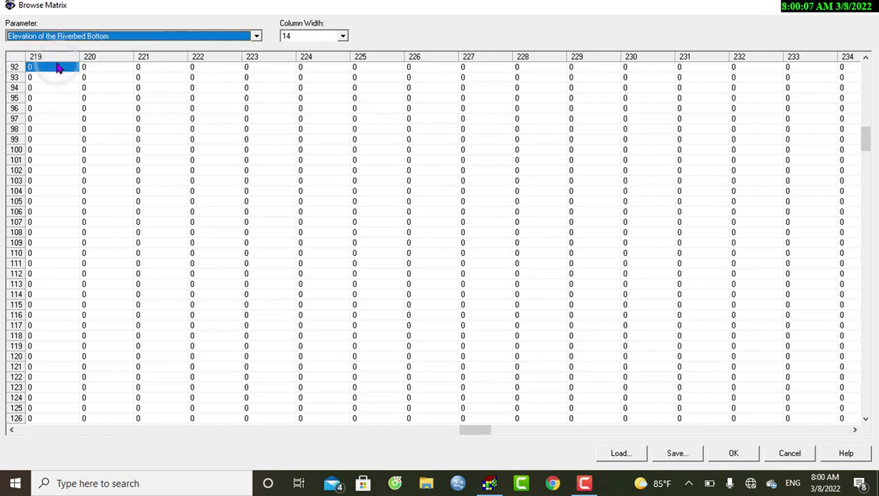
left_click(615, 451)
left_click(533, 214)
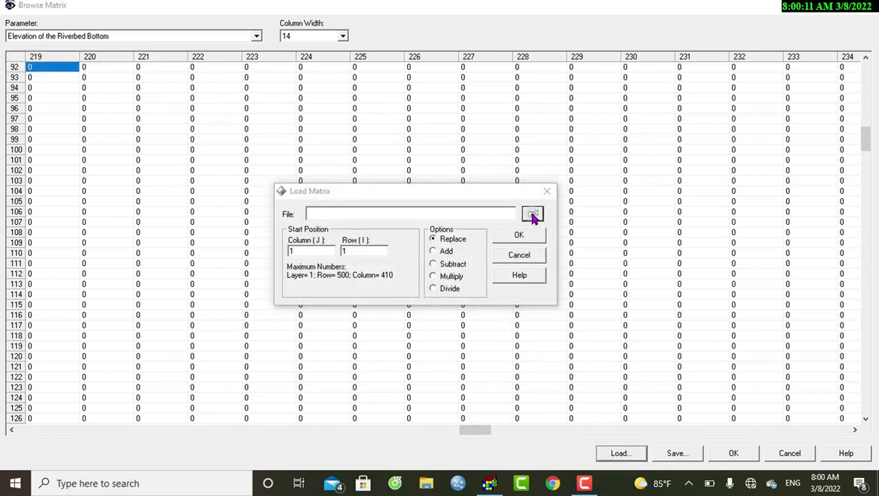
left_click(163, 94)
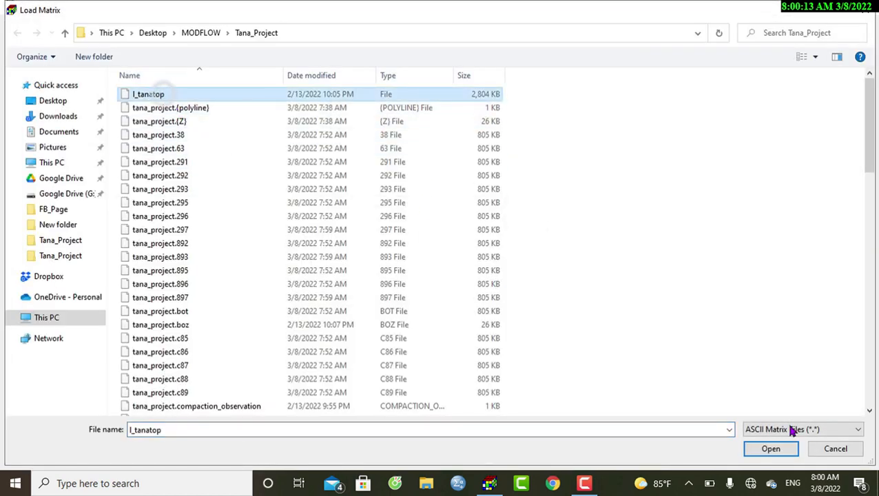
left_click(769, 451)
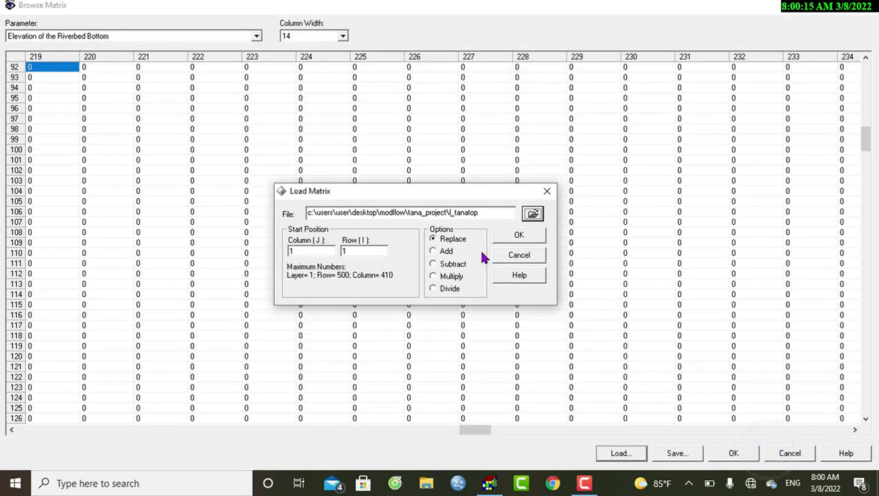
left_click(504, 238)
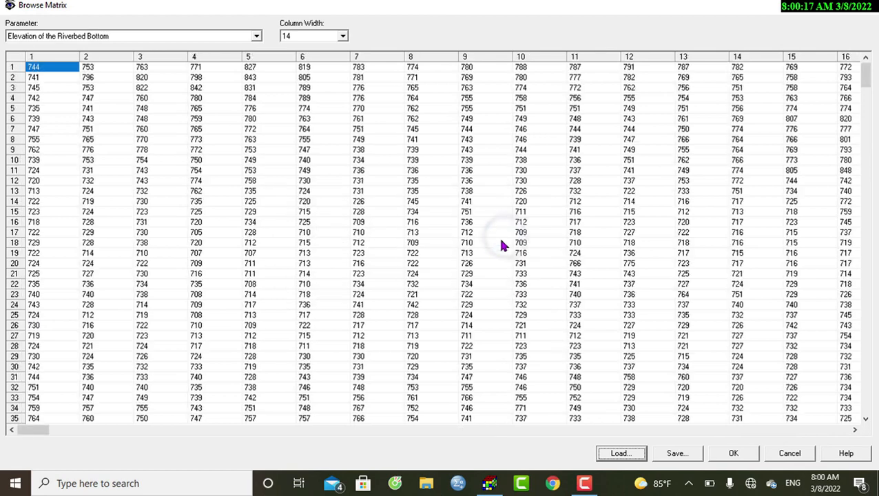
- Look through the loaded riverbed bottom elevations across the matrix and accept them
left_click_drag(38, 418, 582, 434)
left_click_drag(396, 429, 627, 430)
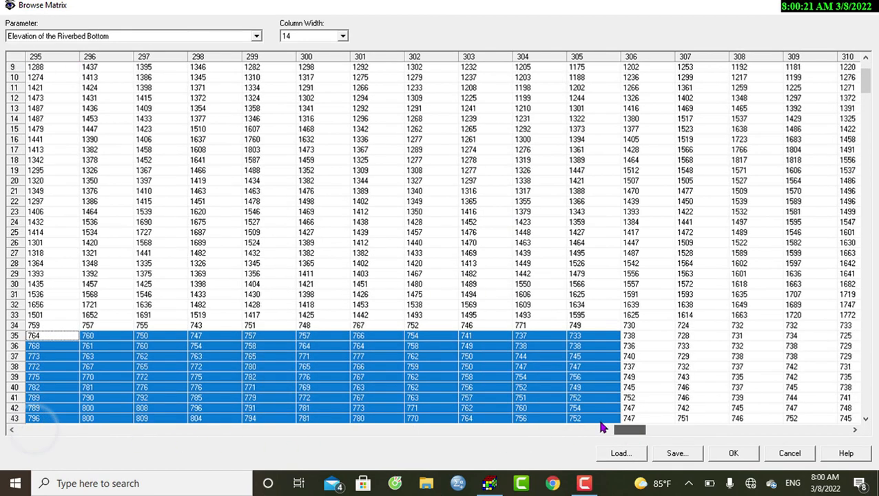
left_click(536, 313)
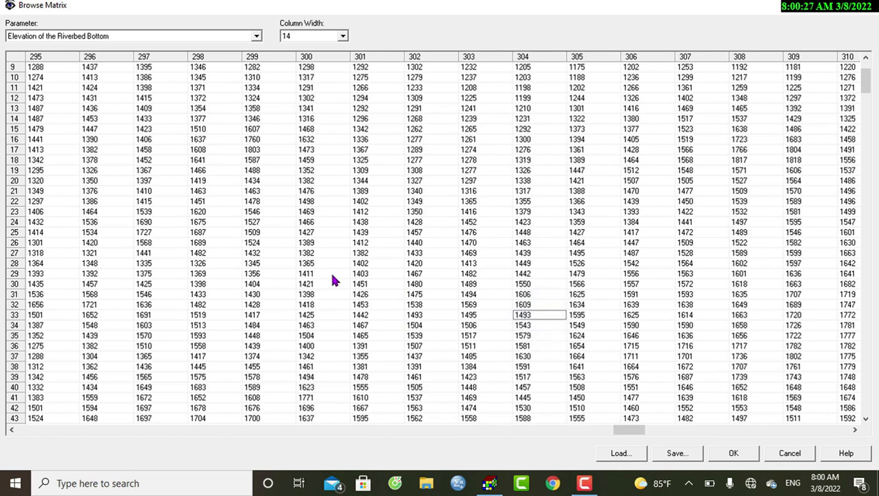
left_click(732, 453)
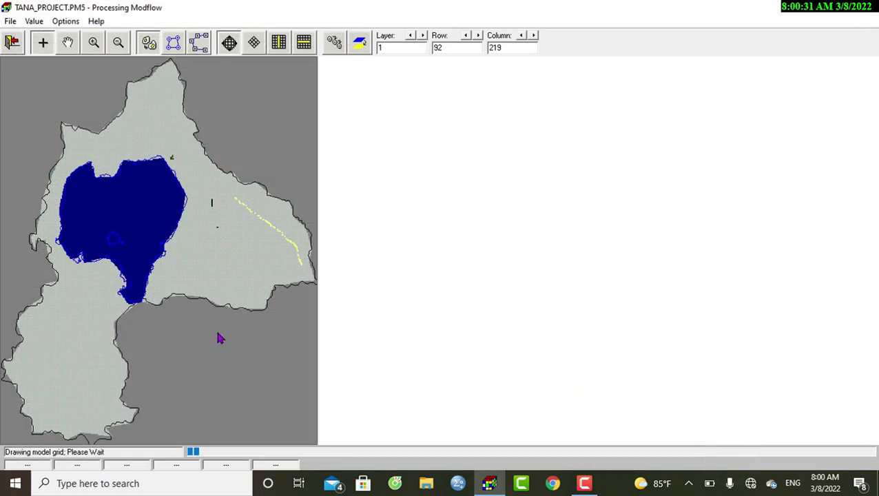
- Search and modify Elevation of the Riverbed Bottom, adding -2 to all values in the active range up to 4000
left_click(40, 22)
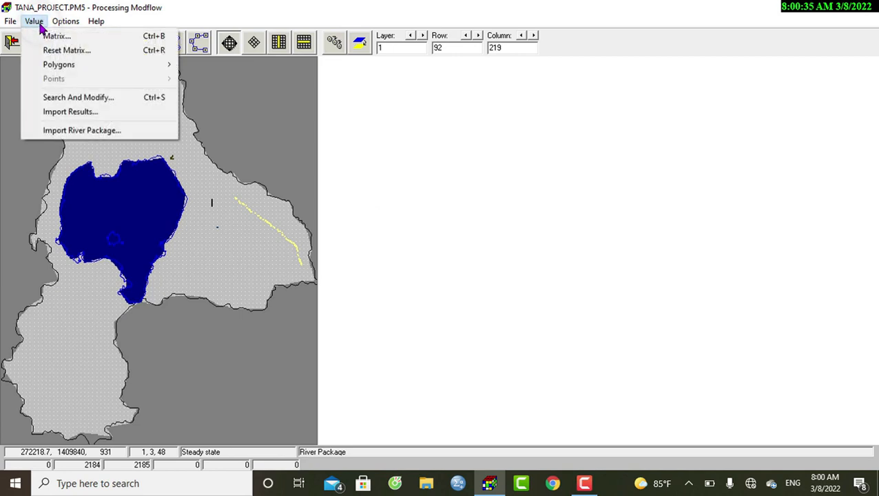
left_click(59, 97)
left_click(428, 120)
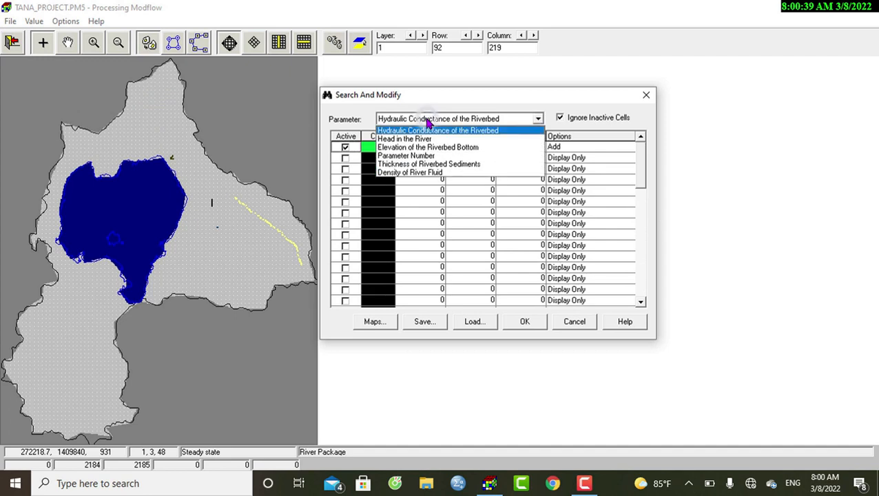
left_click(428, 147)
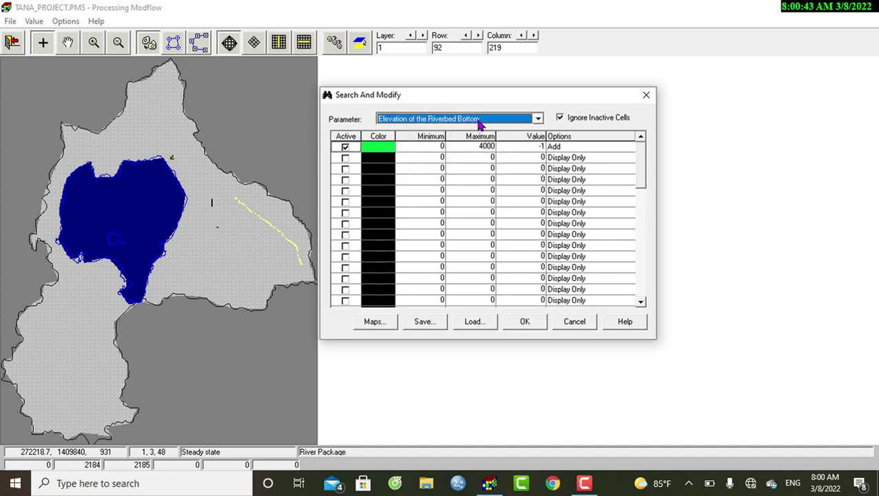
left_click(541, 147)
type("-1")
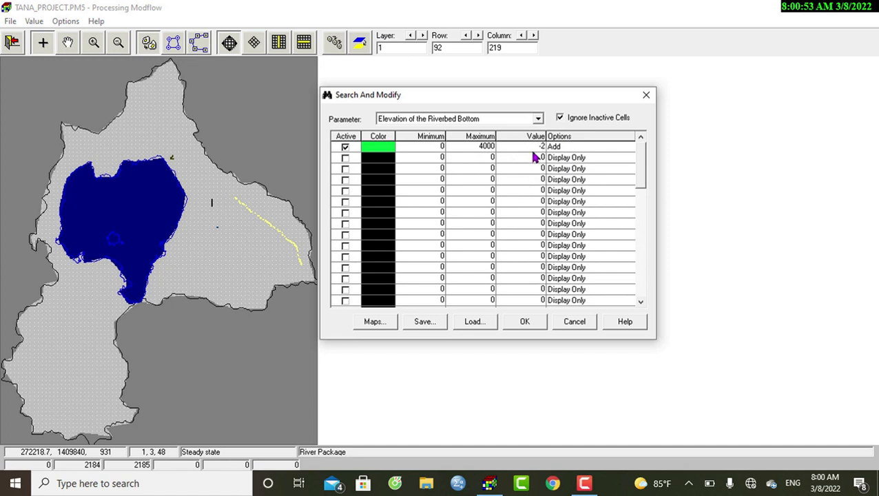
left_click_drag(538, 150, 543, 174)
type("2")
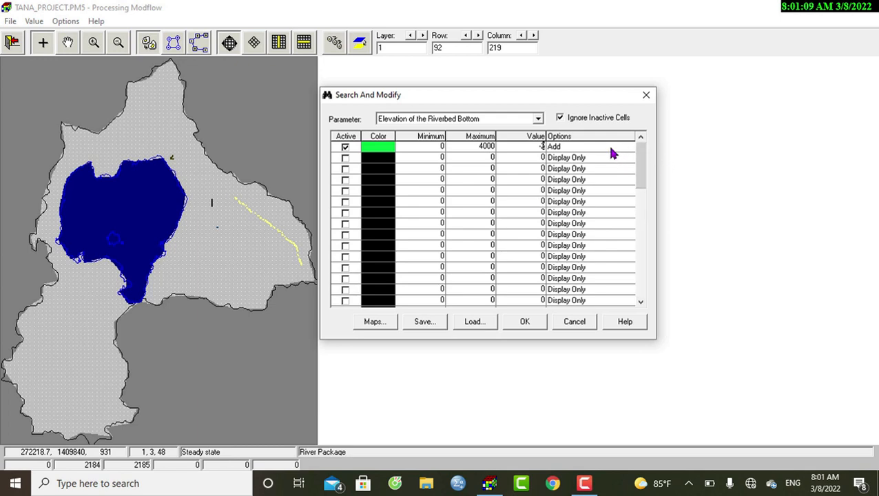
left_click(512, 318)
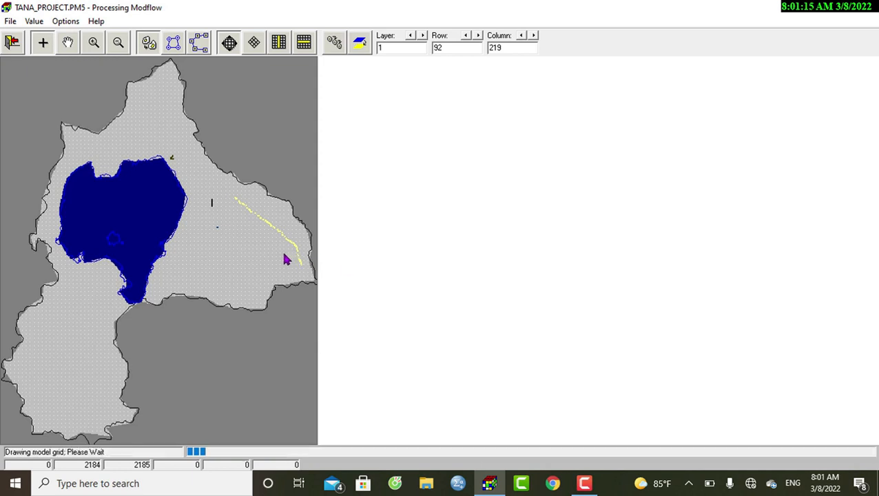
- Check the head, riverbed bottom and conductance of the cell at row 221, column 292, and close its values without saving
left_click(224, 231)
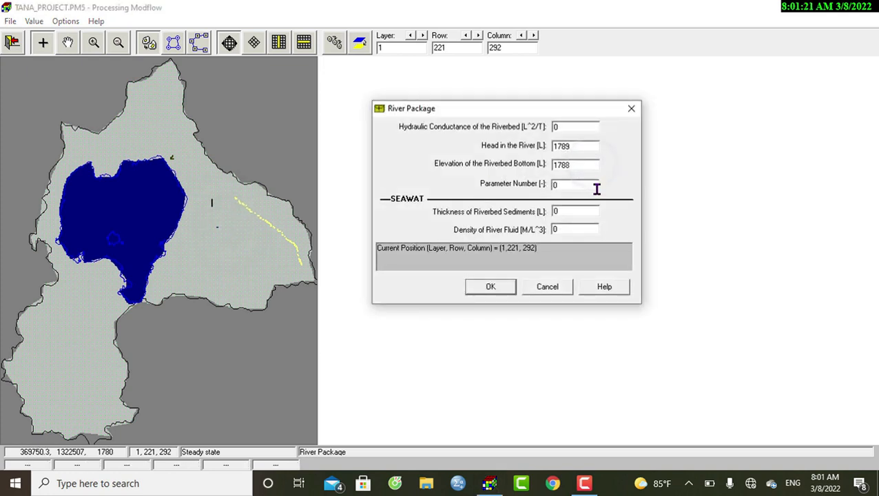
left_click(576, 145)
left_click(583, 167)
double_click(568, 128)
left_click(569, 129)
left_click(631, 108)
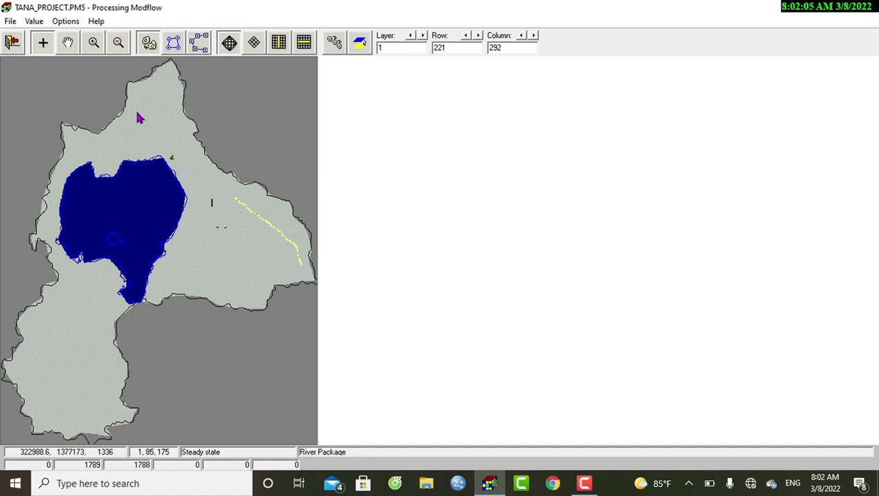
- Turn on the rivers.dxf vector map so the river network is drawn over the model grid
left_click(65, 21)
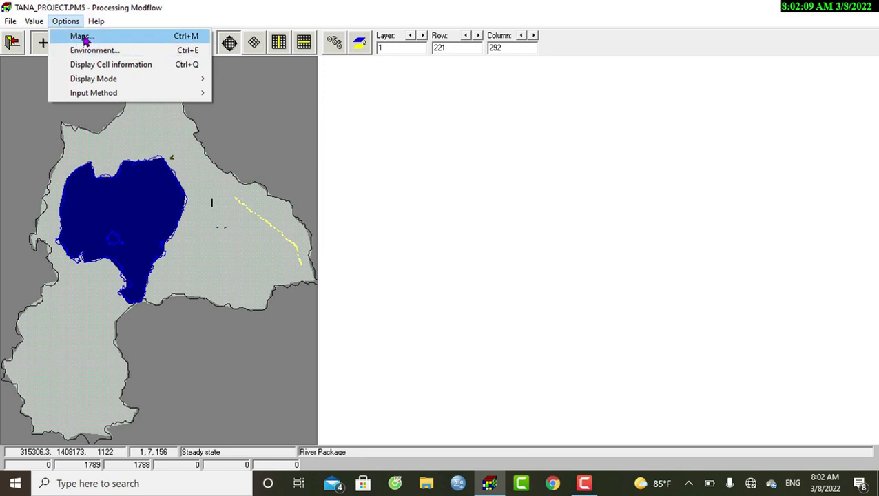
left_click(82, 38)
left_click(273, 175)
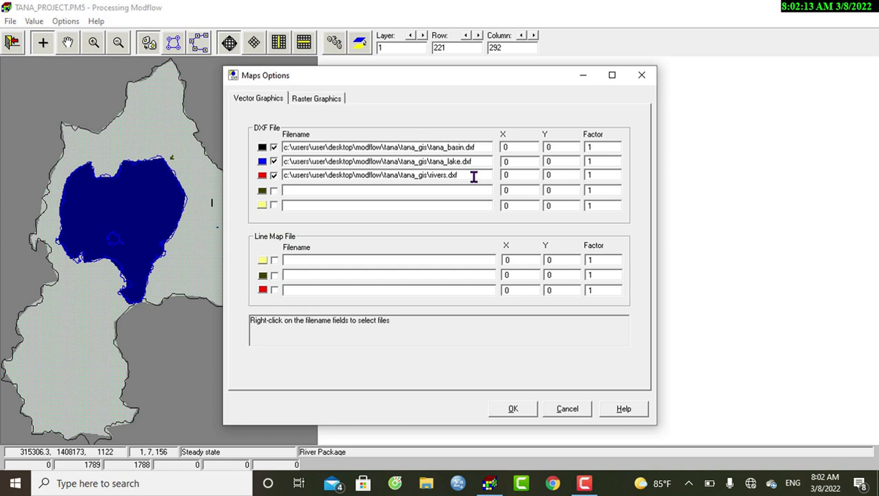
left_click(514, 410)
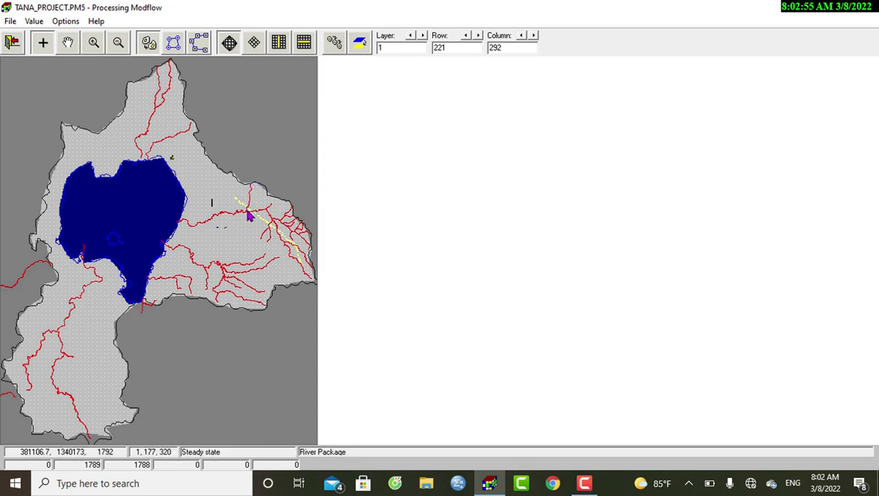
- Set the riverbed hydraulic conductance to 0.008 in the northern tributary's uppermost cell at row 165, column 323
left_click(93, 42)
left_click_drag(226, 177, 279, 217)
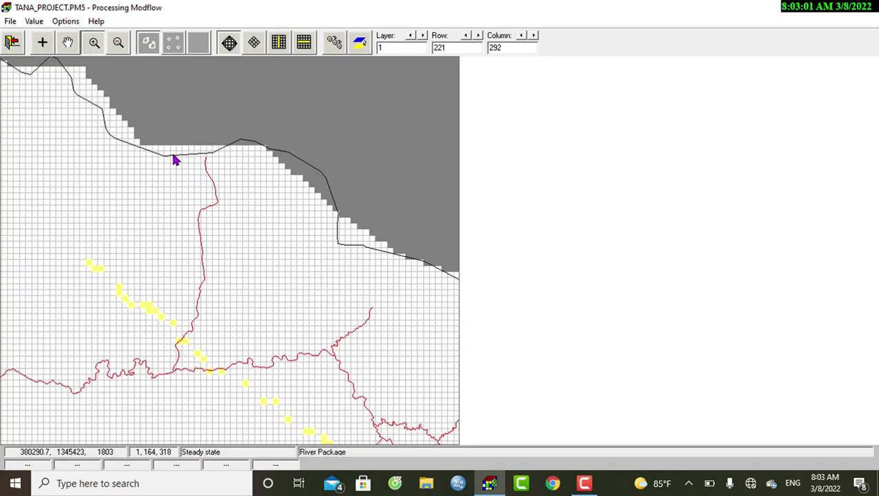
left_click_drag(177, 145, 278, 332)
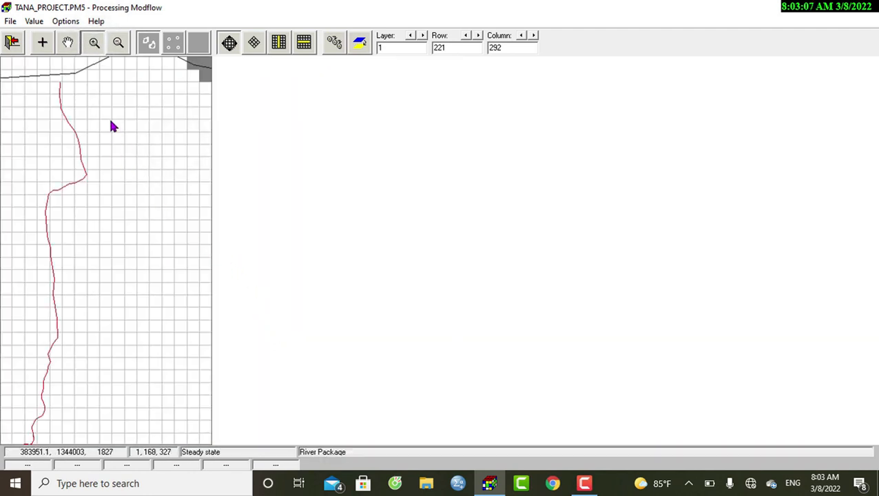
left_click(42, 42)
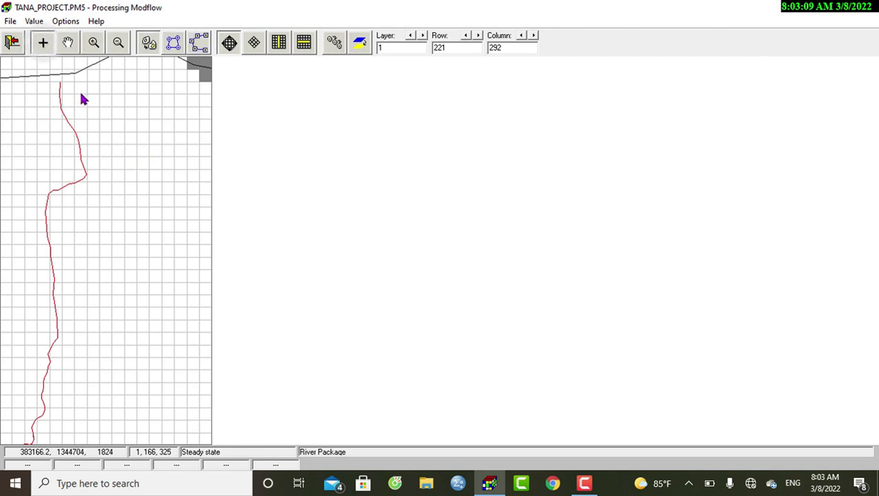
left_click(57, 86)
right_click(58, 89)
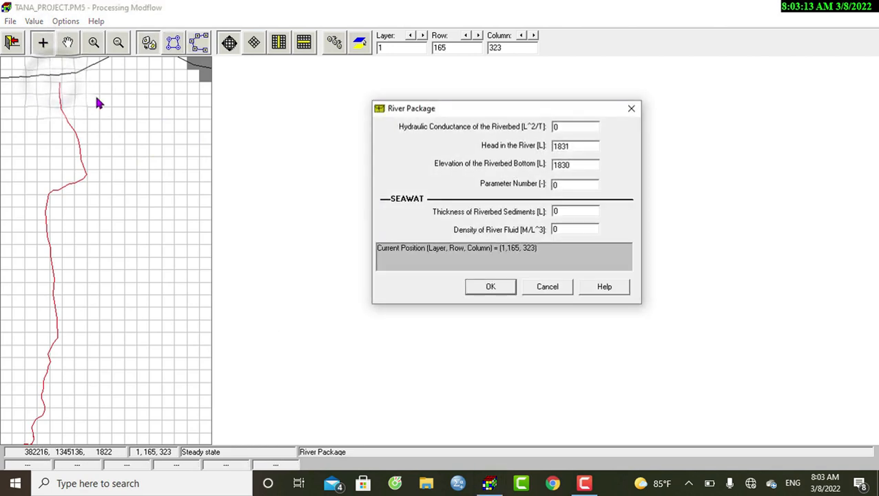
left_click(572, 128)
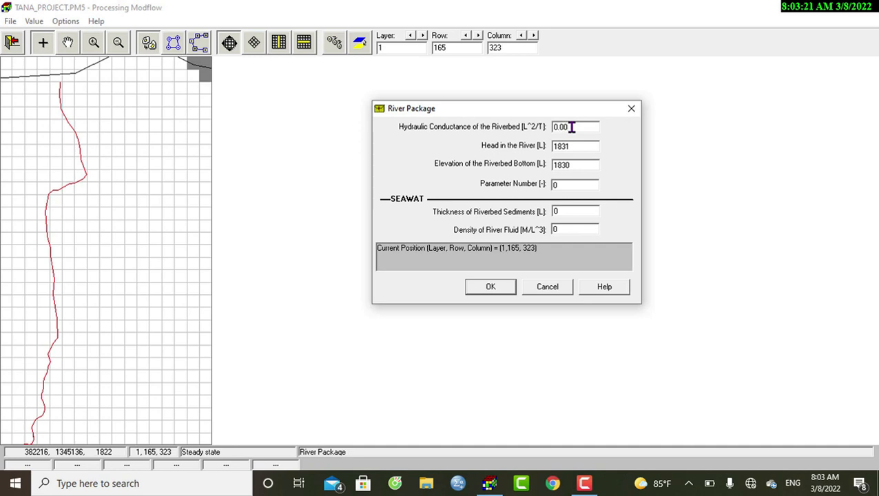
left_click(502, 283)
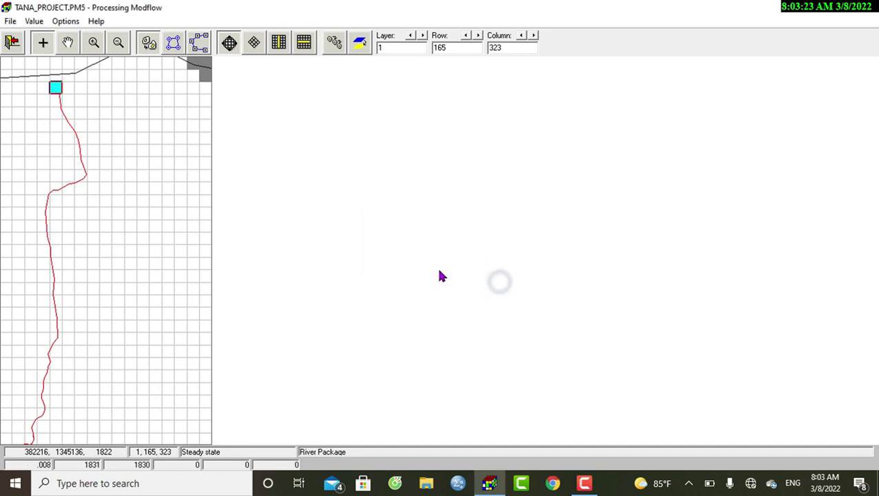
- Enter a nonzero riverbed hydraulic conductance for the next river cell at row 166, column 323
left_click(58, 105)
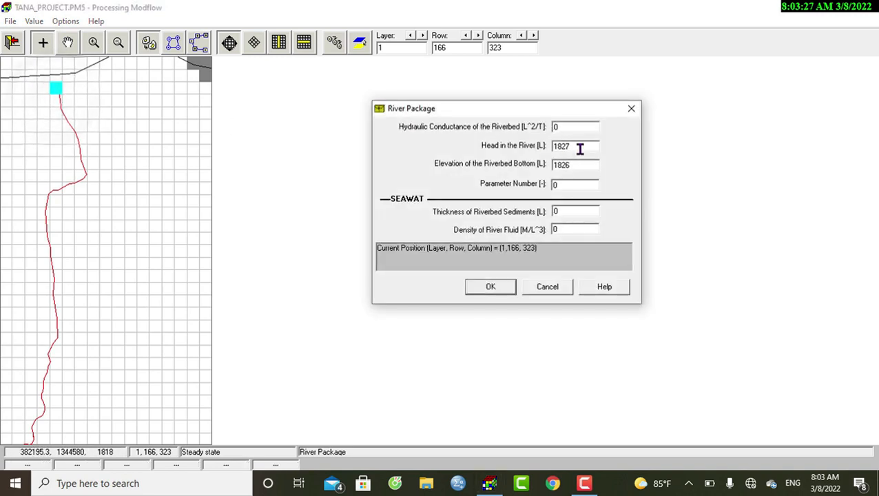
double_click(592, 130)
type("0.0001")
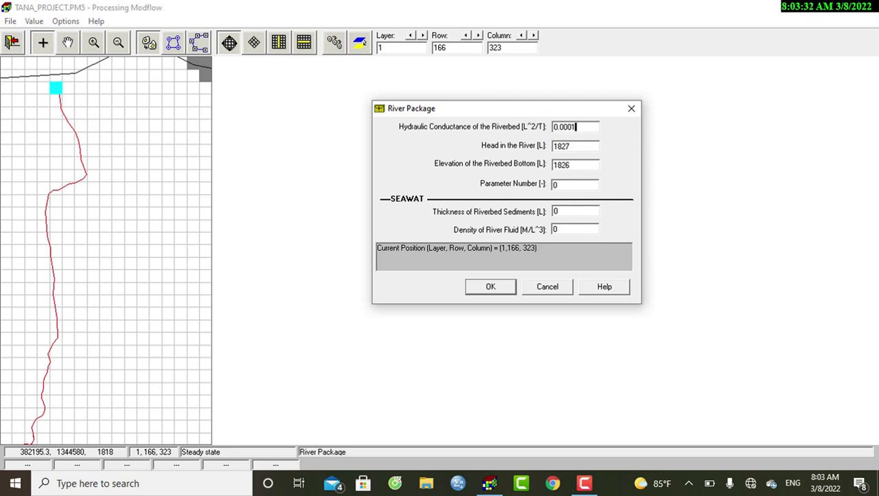
left_click(494, 287)
- Set the riverbed hydraulic conductance of the river cell at row 167, column 324 to 0.0002
left_click(57, 114)
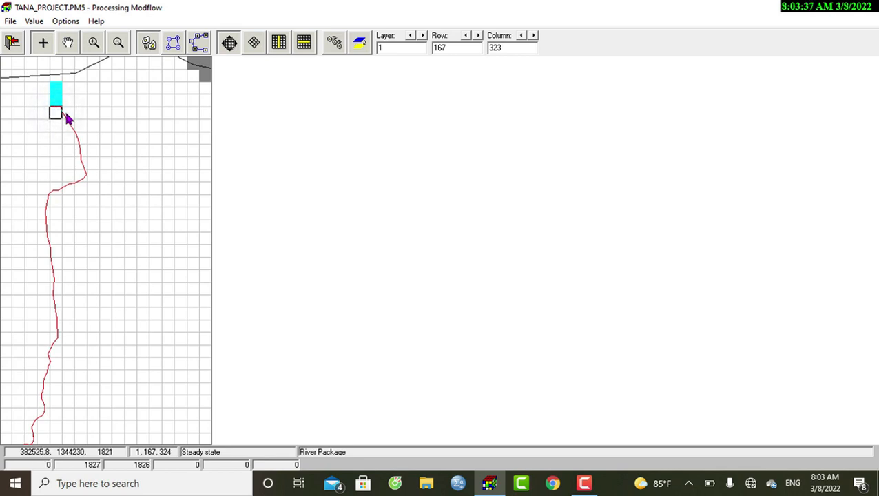
right_click(67, 119)
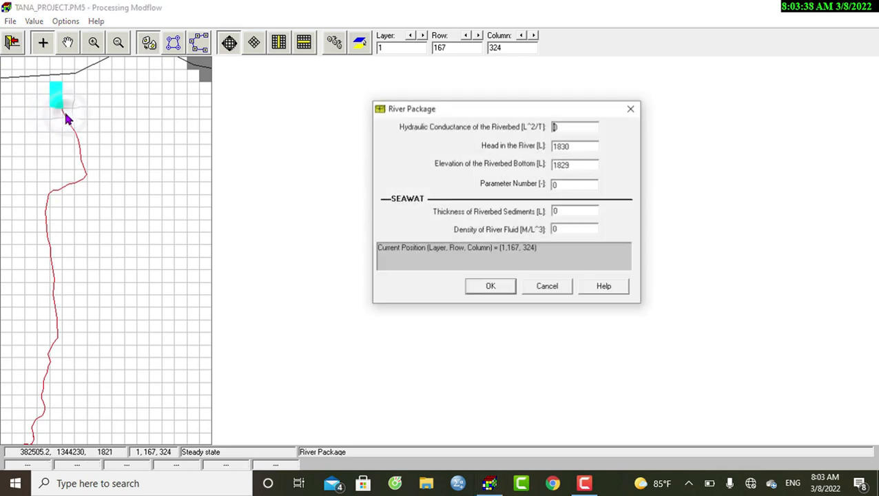
left_click(565, 126)
type(".000")
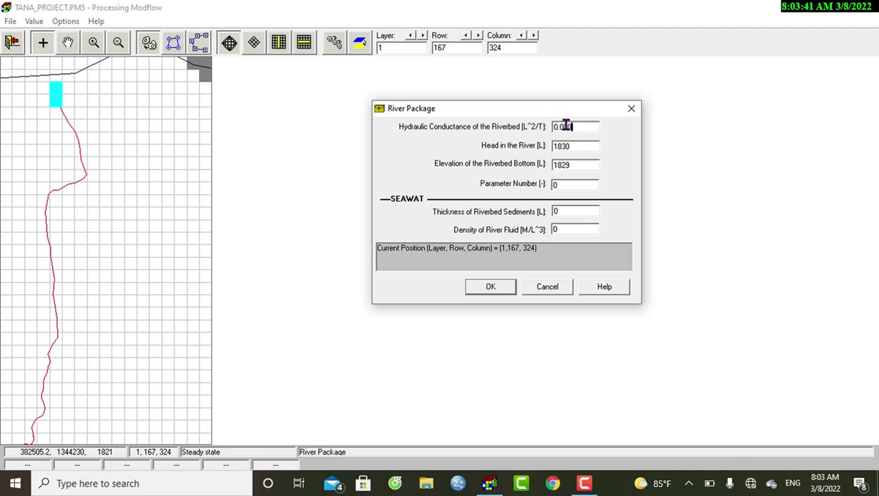
type("2")
left_click(492, 288)
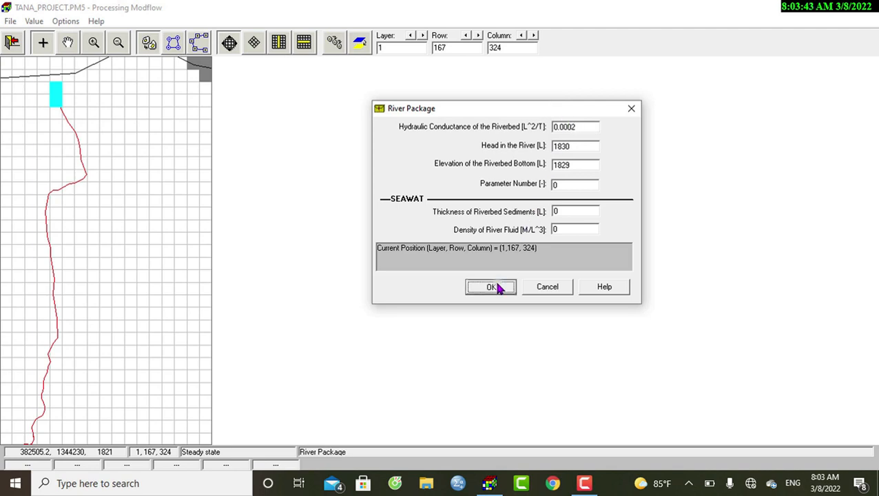
- Set the riverbed hydraulic conductance of the river cell at row 168, column 324 to 0.0003
left_click(71, 128)
left_click(571, 126)
type(".")
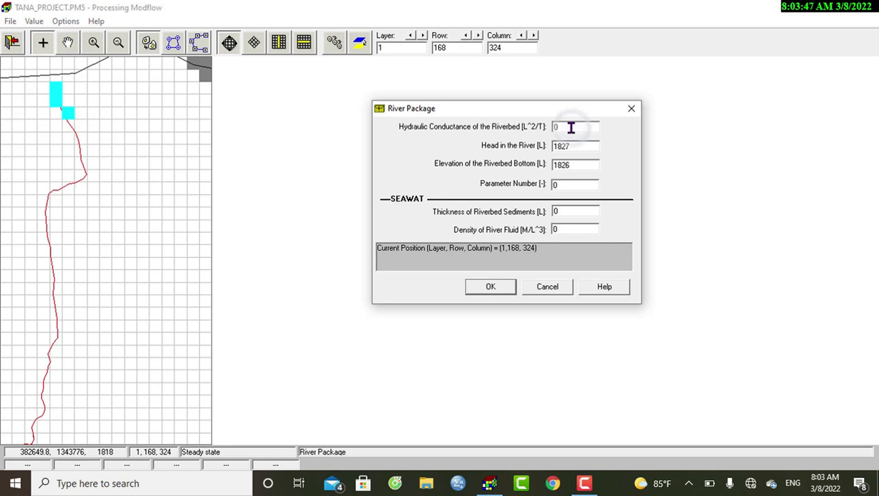
type("0003")
left_click(488, 289)
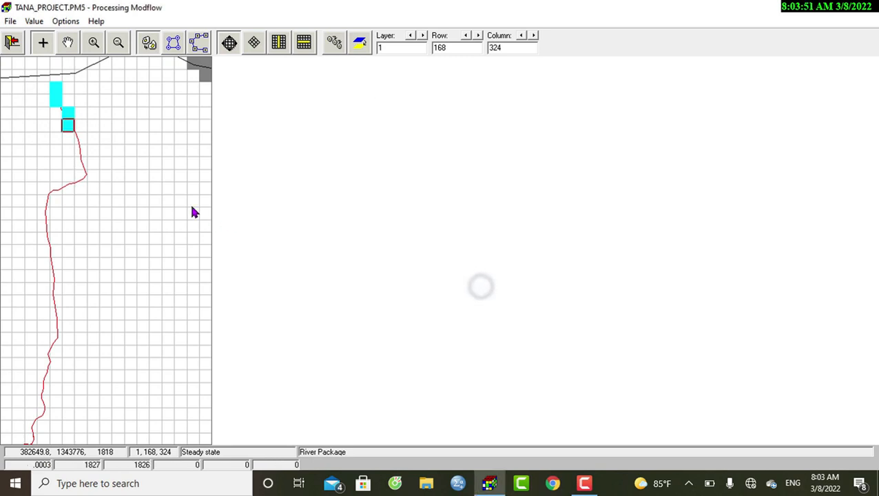
- Set the riverbed hydraulic conductance of the river cell at row 169, column 325 to 0.00054
left_click(79, 137)
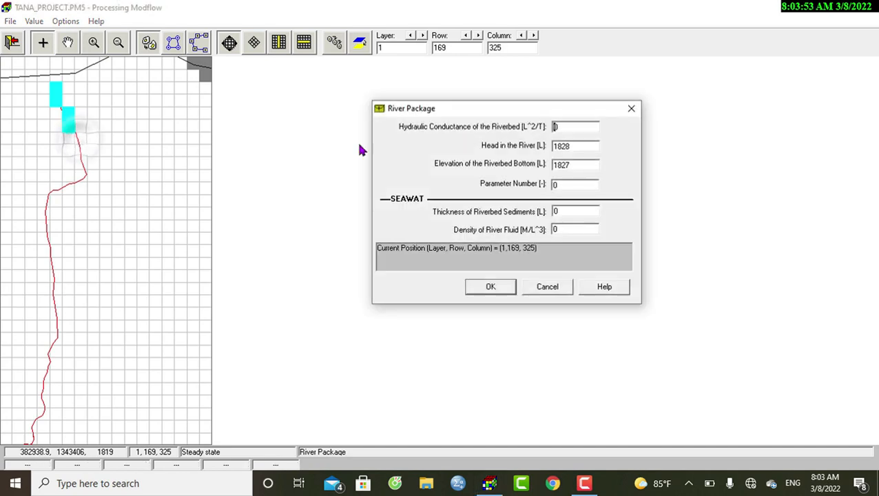
left_click(581, 127)
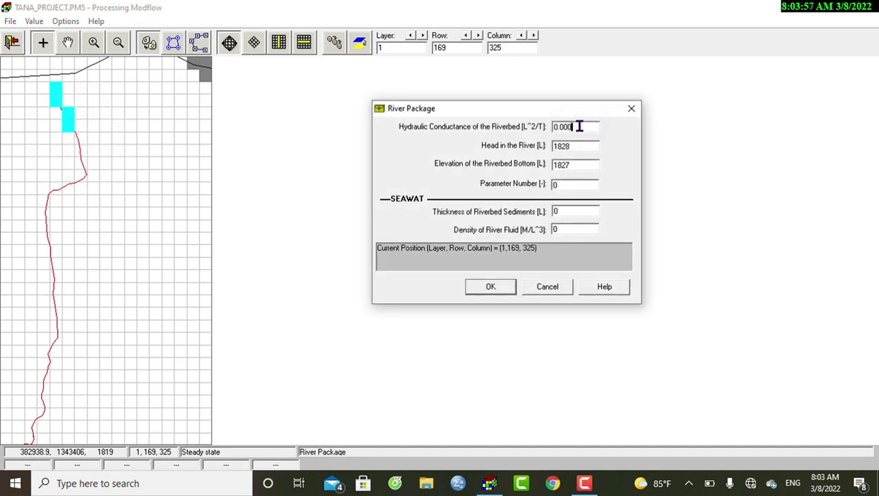
left_click(491, 287)
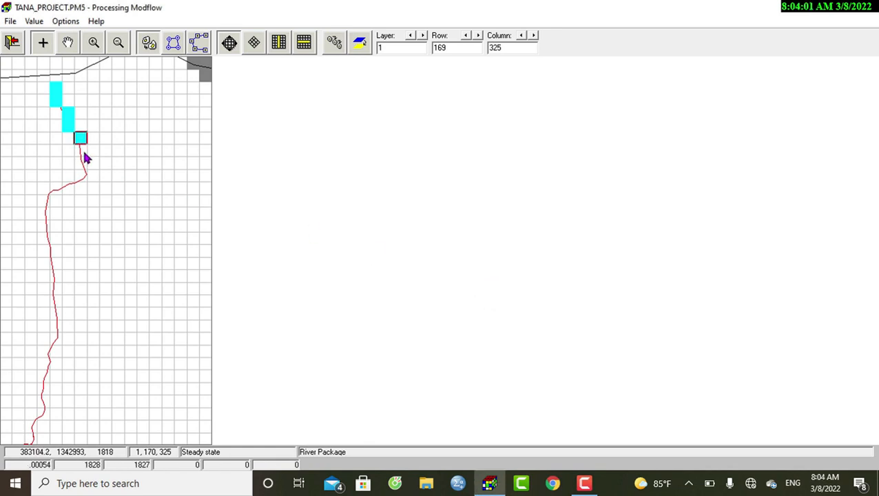
- Set the riverbed hydraulic conductance of the river cell at row 170, column 325 to 0.00071
left_click(81, 151)
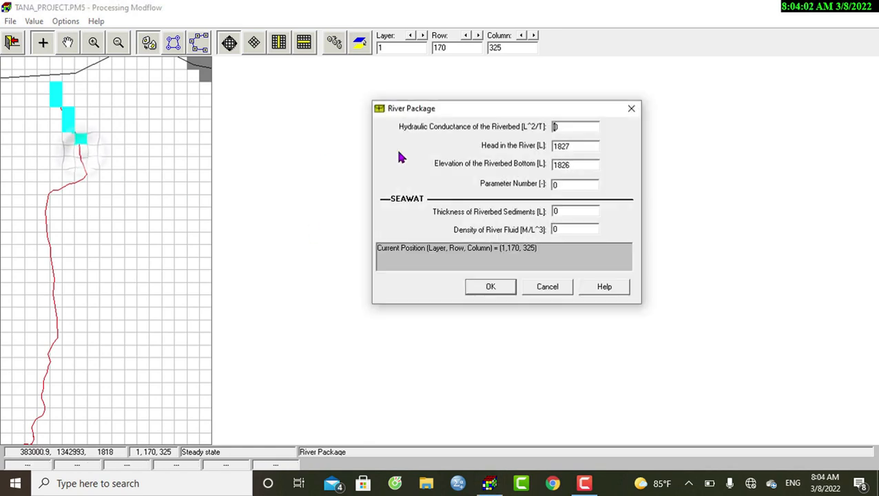
left_click(575, 129)
type(".0")
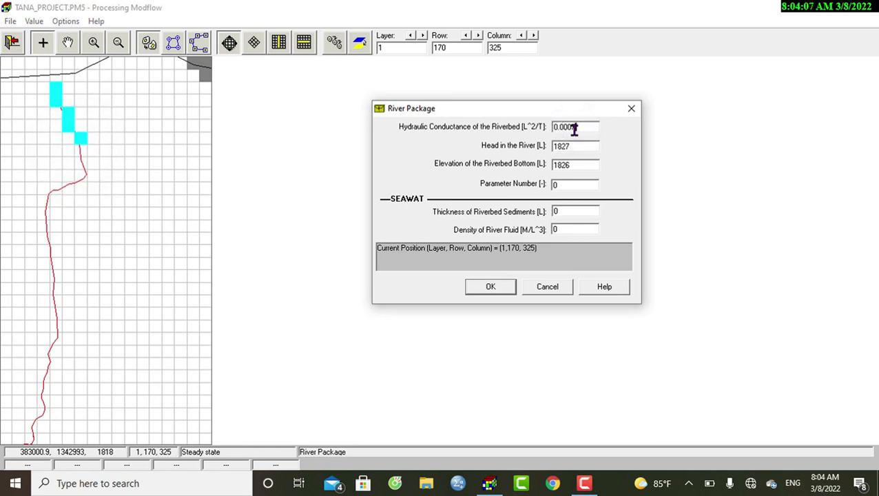
type("0071")
left_click(496, 285)
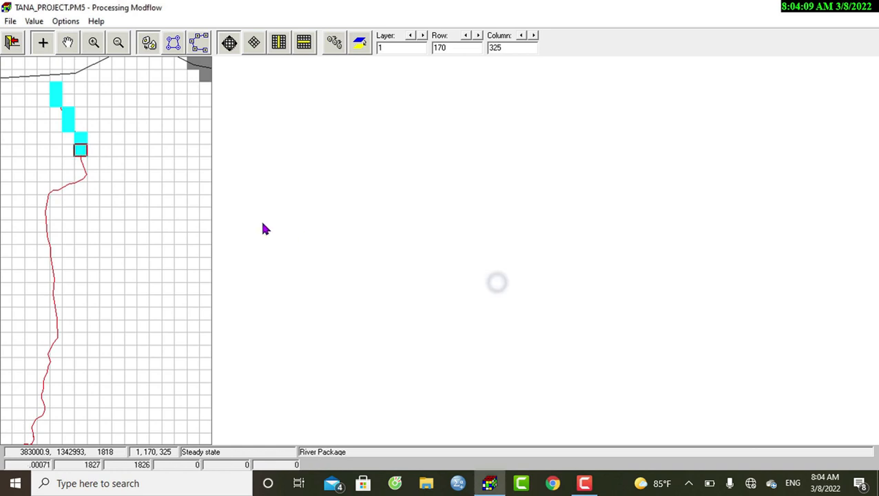
- Set the riverbed hydraulic conductance of the river cell at row 171, column 325 to 0.00054
left_click(79, 170)
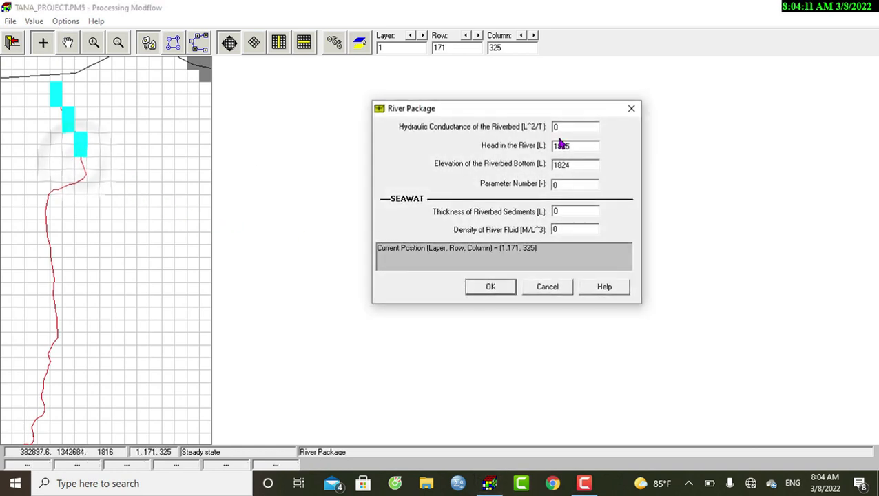
type(".0")
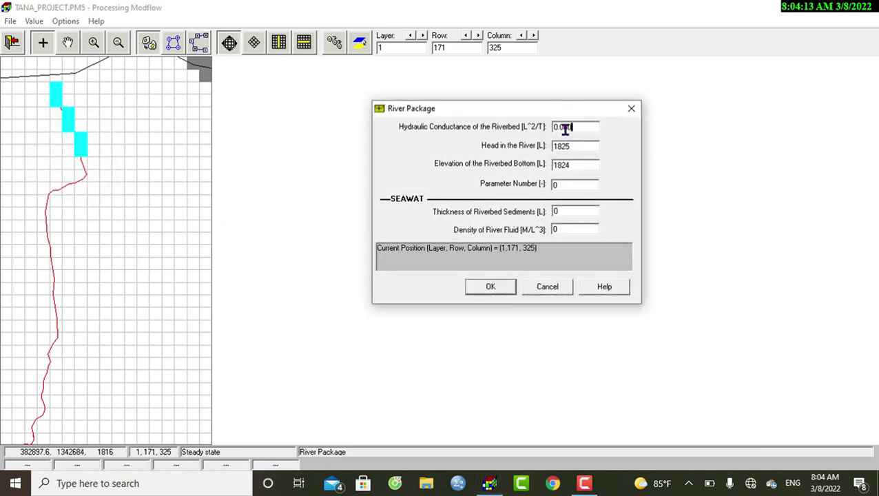
type("0054")
left_click(490, 286)
- Set the riverbed hydraulic conductance of the river cell at row 172, column 325 to 0.00012
left_click(81, 177)
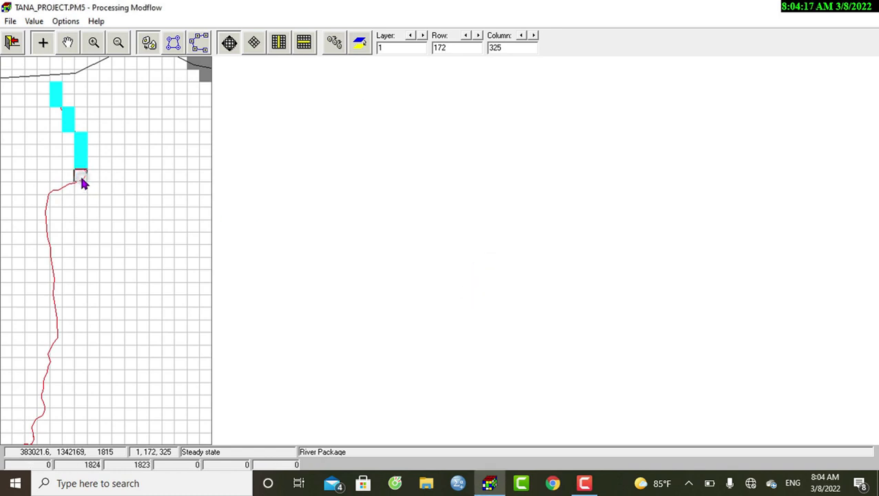
right_click(80, 178)
left_click(564, 123)
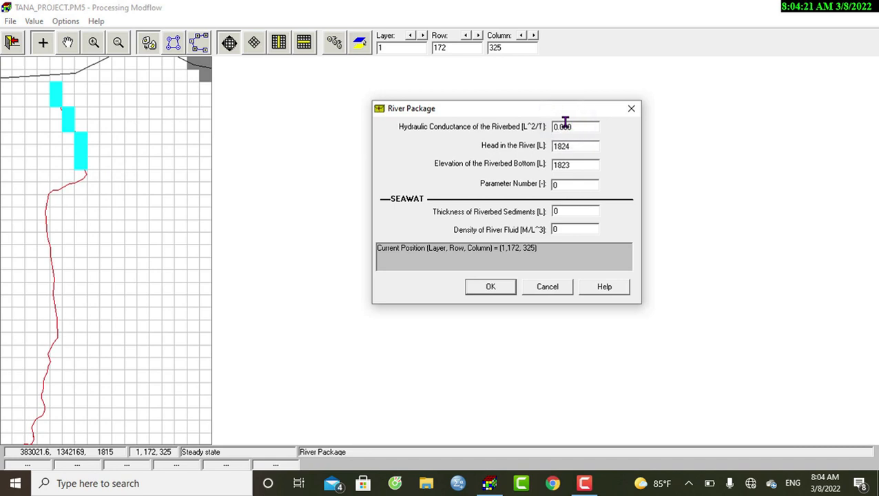
left_click(495, 286)
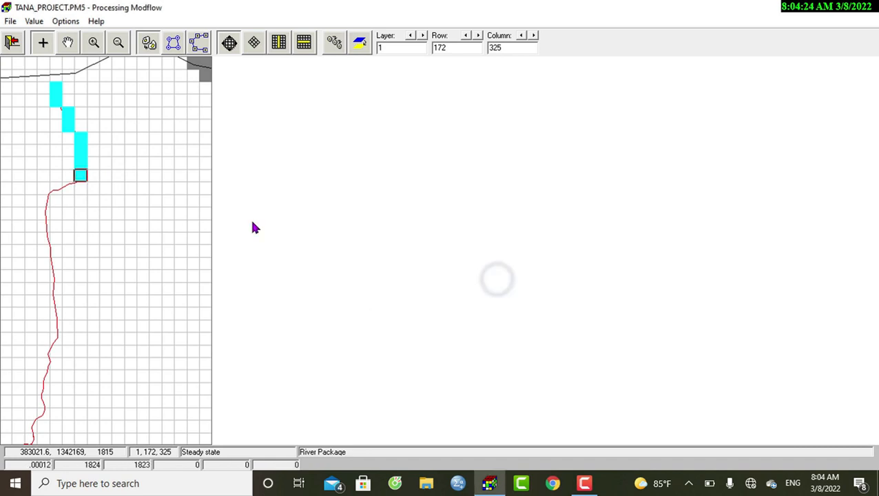
left_click(65, 185)
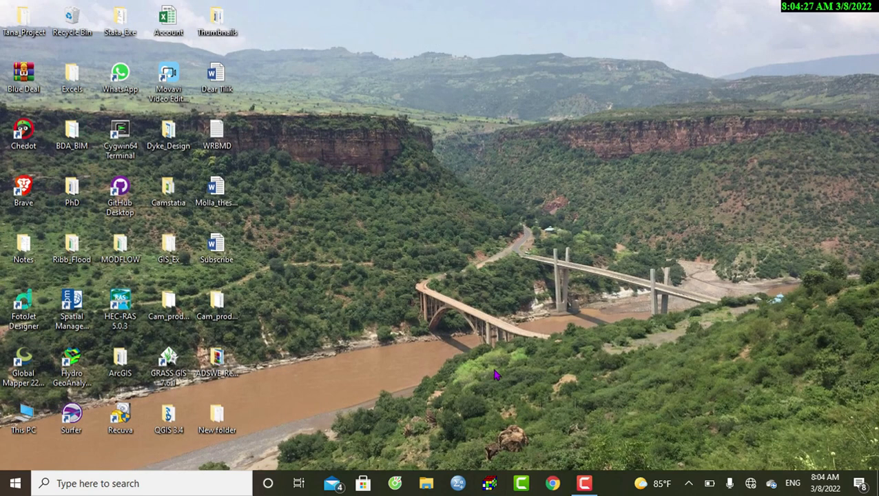
left_click(584, 482)
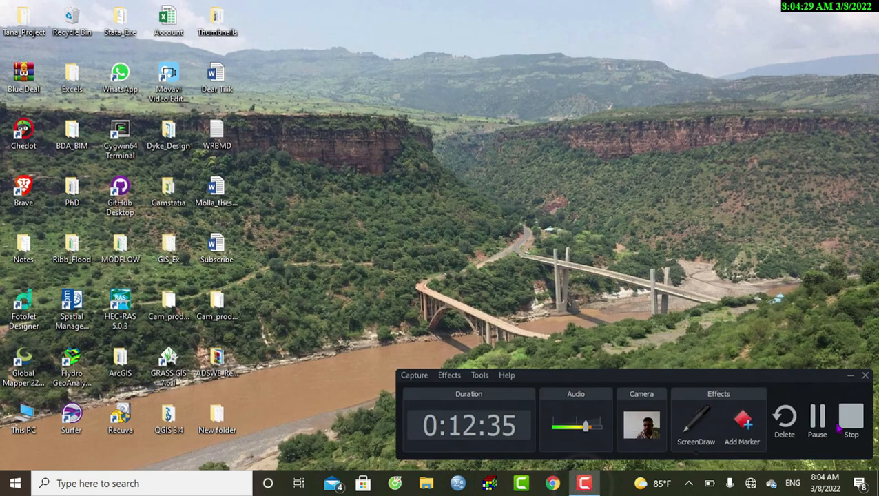
left_click(818, 421)
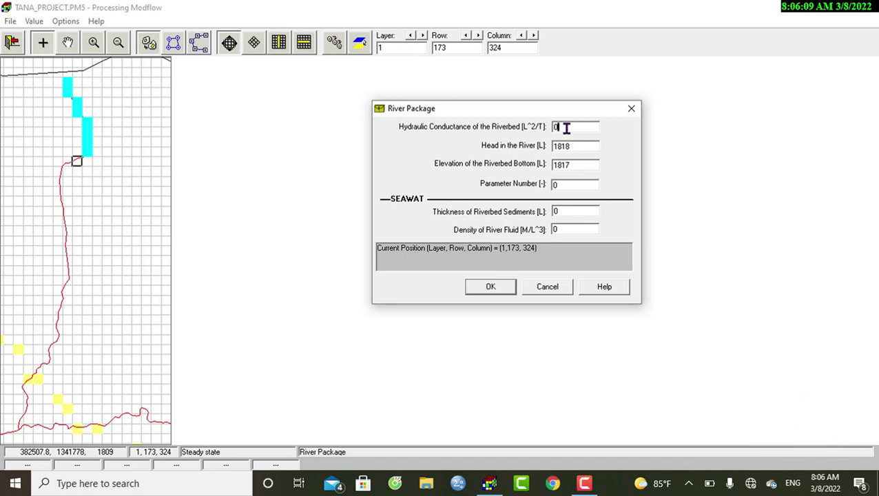
- Set the riverbed hydraulic conductance of the river cell at row 173, column 324 to 0.00012
left_click(566, 128)
type(".00012")
left_click(498, 287)
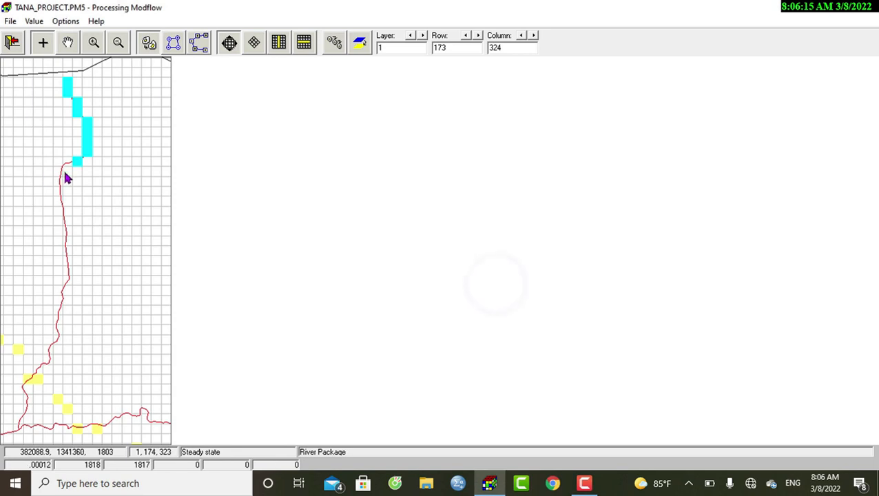
- Set the riverbed hydraulic conductance of the river cell at row 173, column 323 to 0.00089
left_click(63, 164)
left_click(60, 173)
left_click(64, 163)
right_click(65, 163)
left_click(582, 129)
type(".00089")
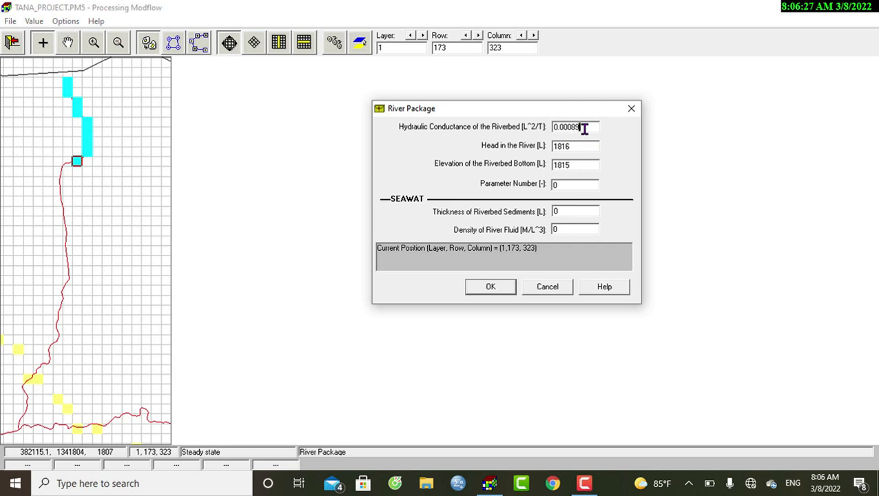
left_click(505, 285)
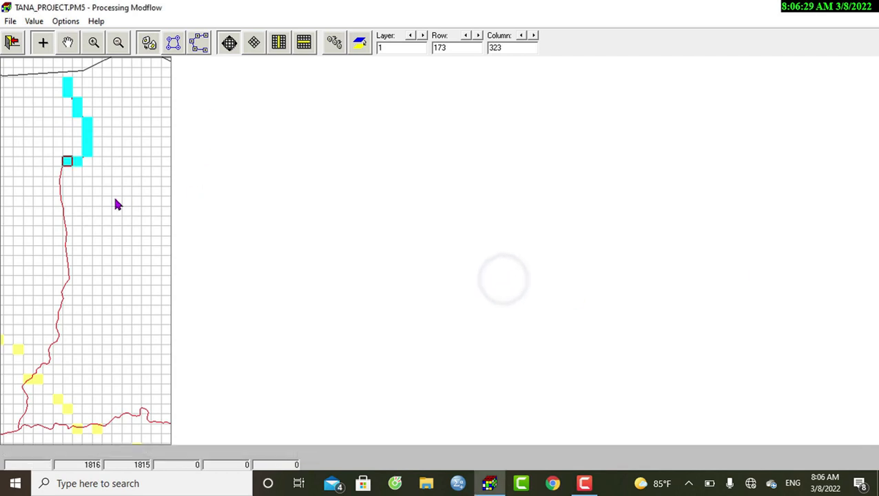
- Set the riverbed hydraulic conductance of the river cell at row 174, column 322 to 0.00074
left_click(60, 172)
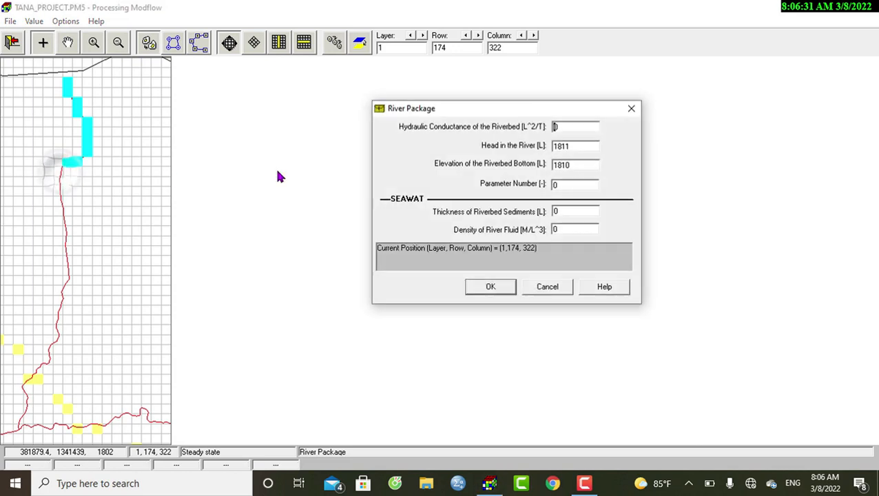
type(".00074")
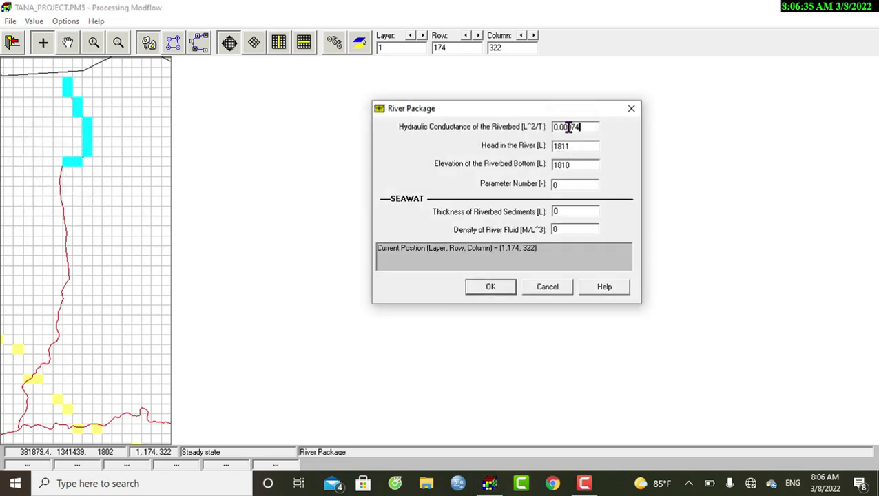
left_click(499, 287)
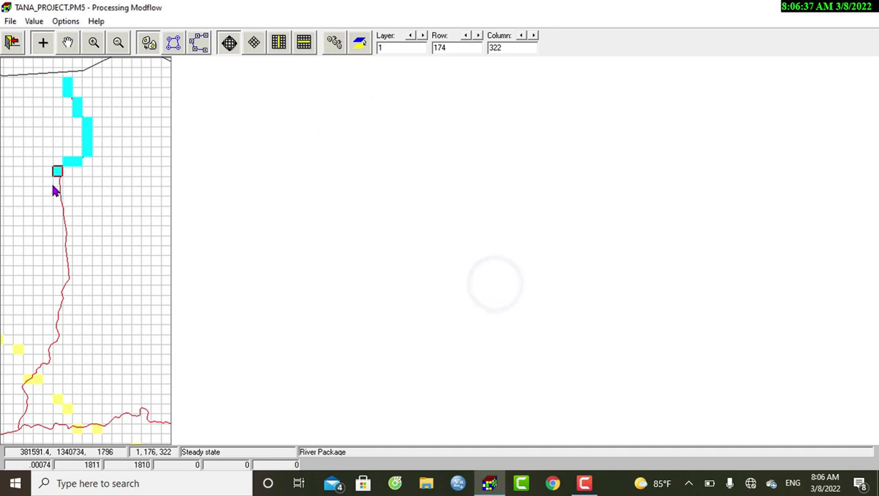
- Set the riverbed hydraulic conductance of the river cell at row 175, column 322 to 0.00032
left_click(58, 181)
left_click(556, 127)
type(".00032")
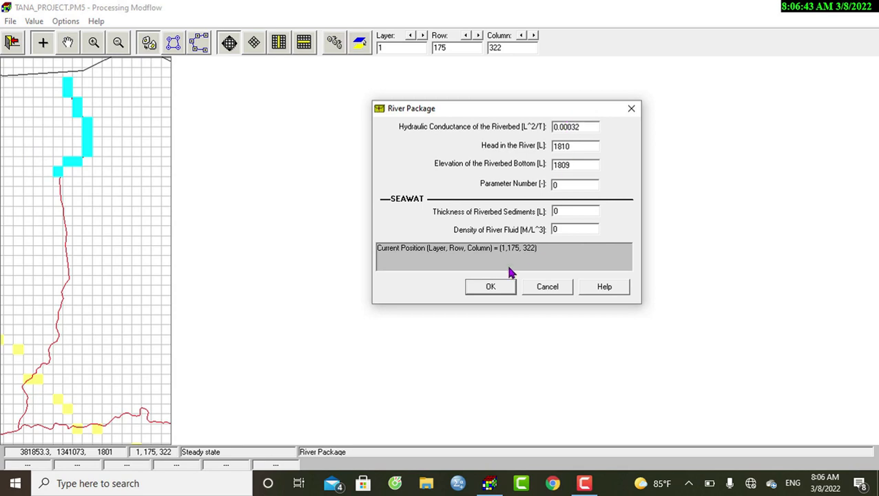
left_click(481, 288)
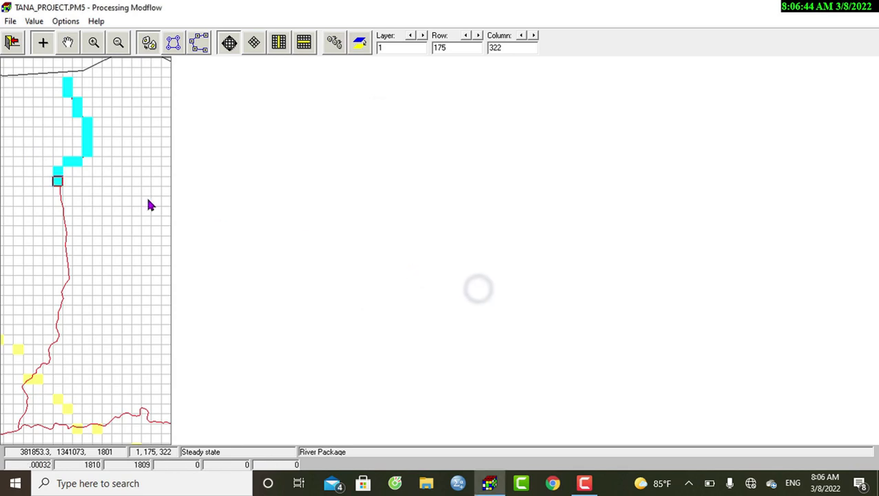
- Set the riverbed hydraulic conductance of the river cell at row 176, column 322 to 0.0008
left_click(58, 190)
left_click(563, 126)
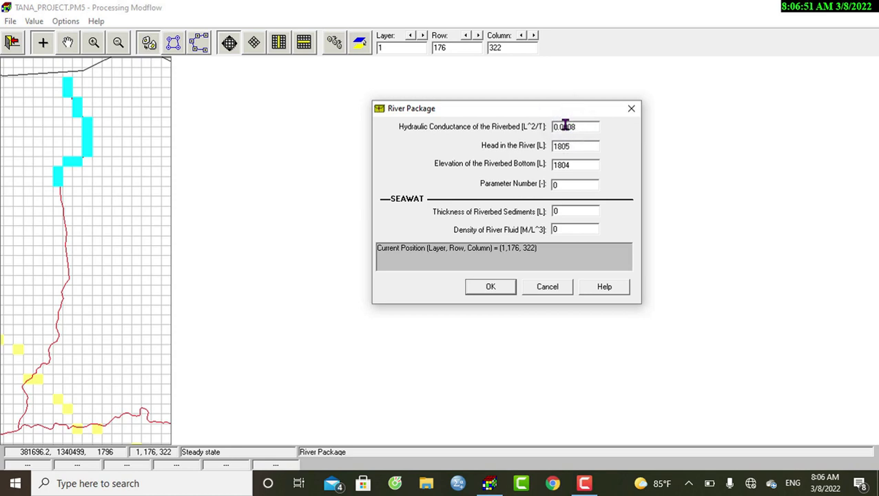
left_click(494, 286)
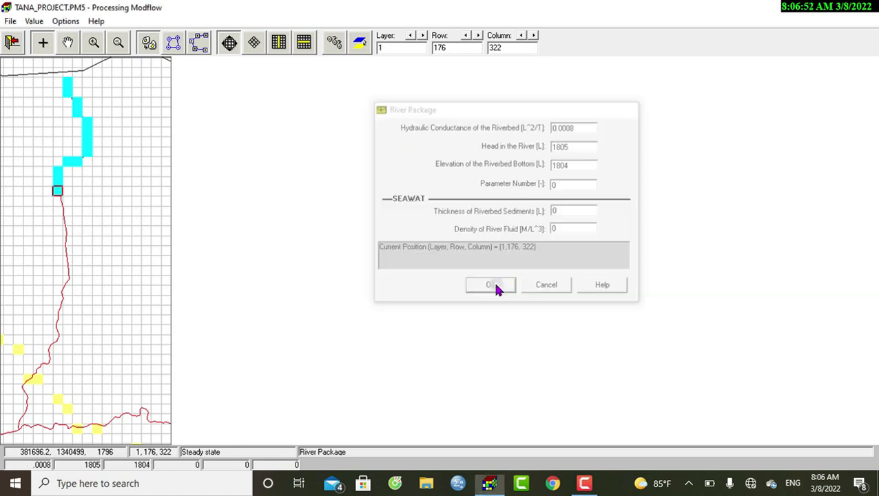
- Set the riverbed hydraulic conductance of the river cell at row 177, column 322 to 0.00081
left_click(59, 200)
double_click(573, 126)
type("0.000")
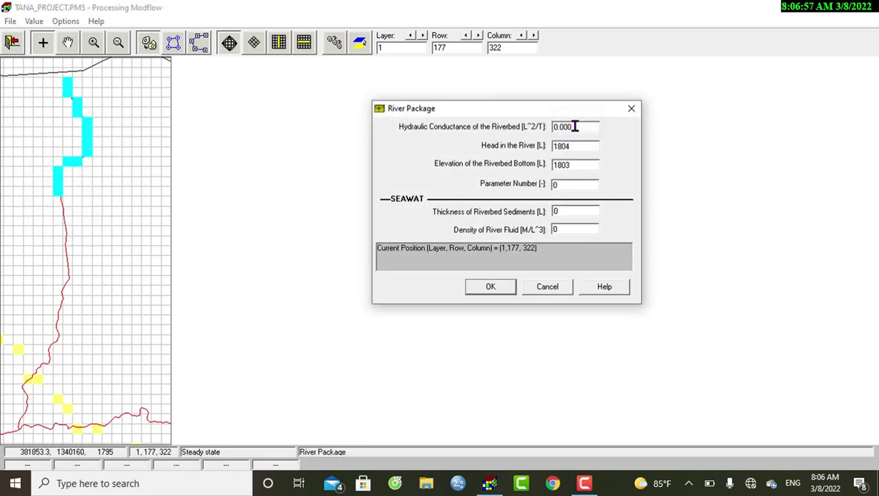
type("5")
type("1")
left_click(501, 288)
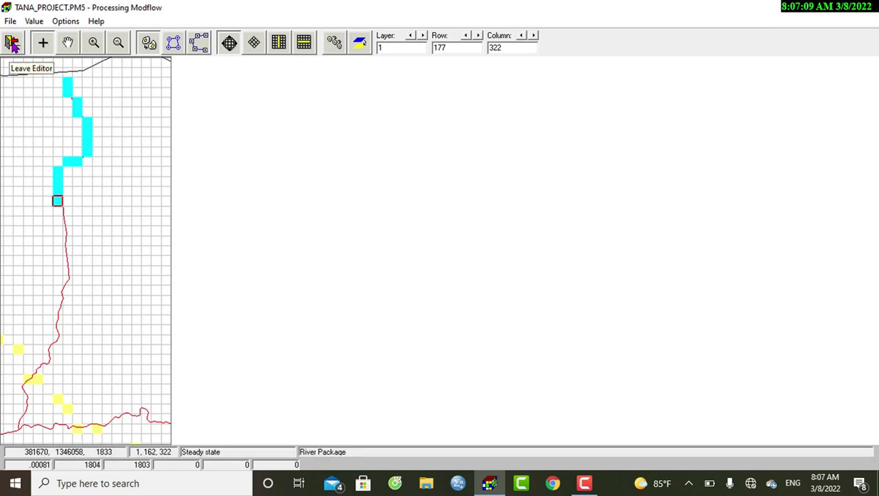
- Leave the River Package data editor and save the changes to the river data
left_click(13, 43)
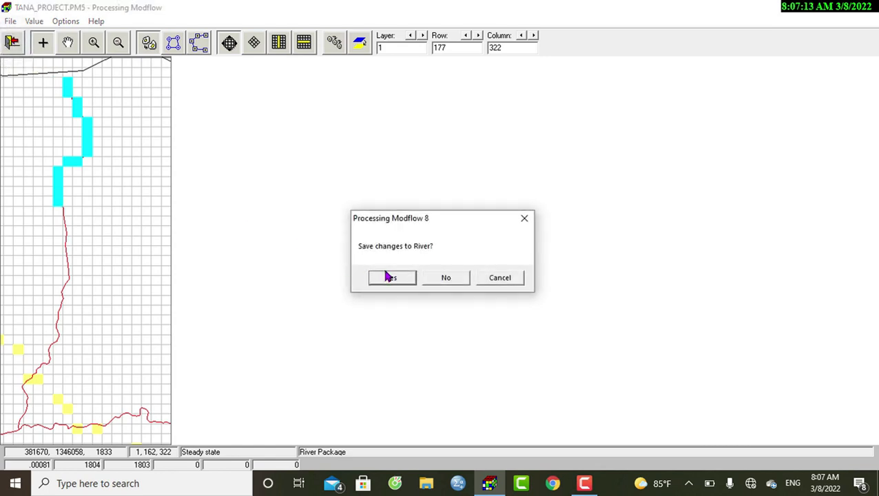
left_click(390, 278)
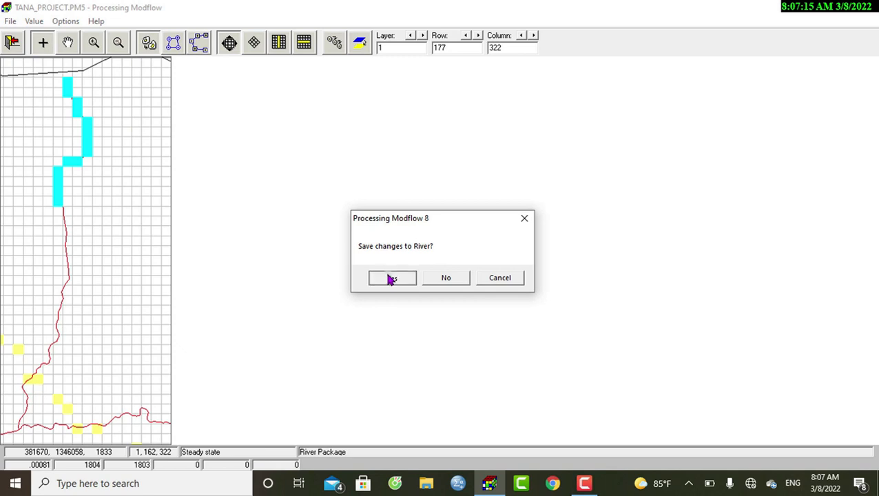